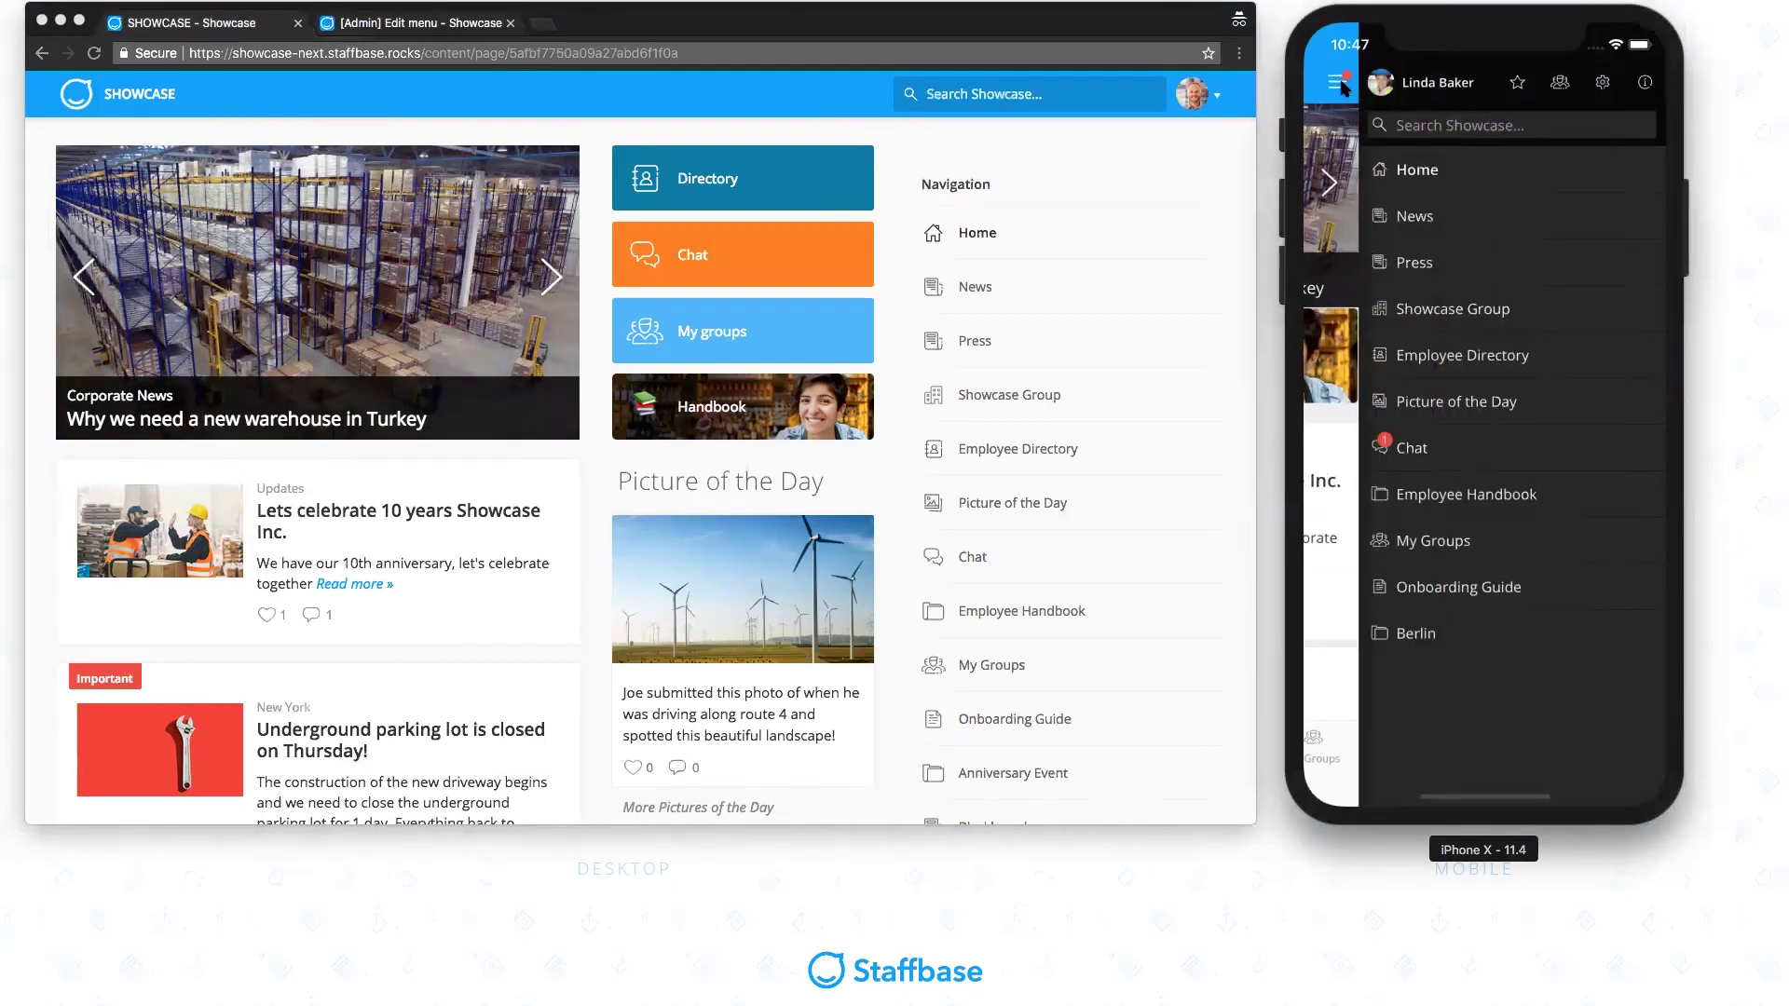
Step: Close the phone's side menu, check the Chat inbox, and return to the Home feed
left_click(1344, 86)
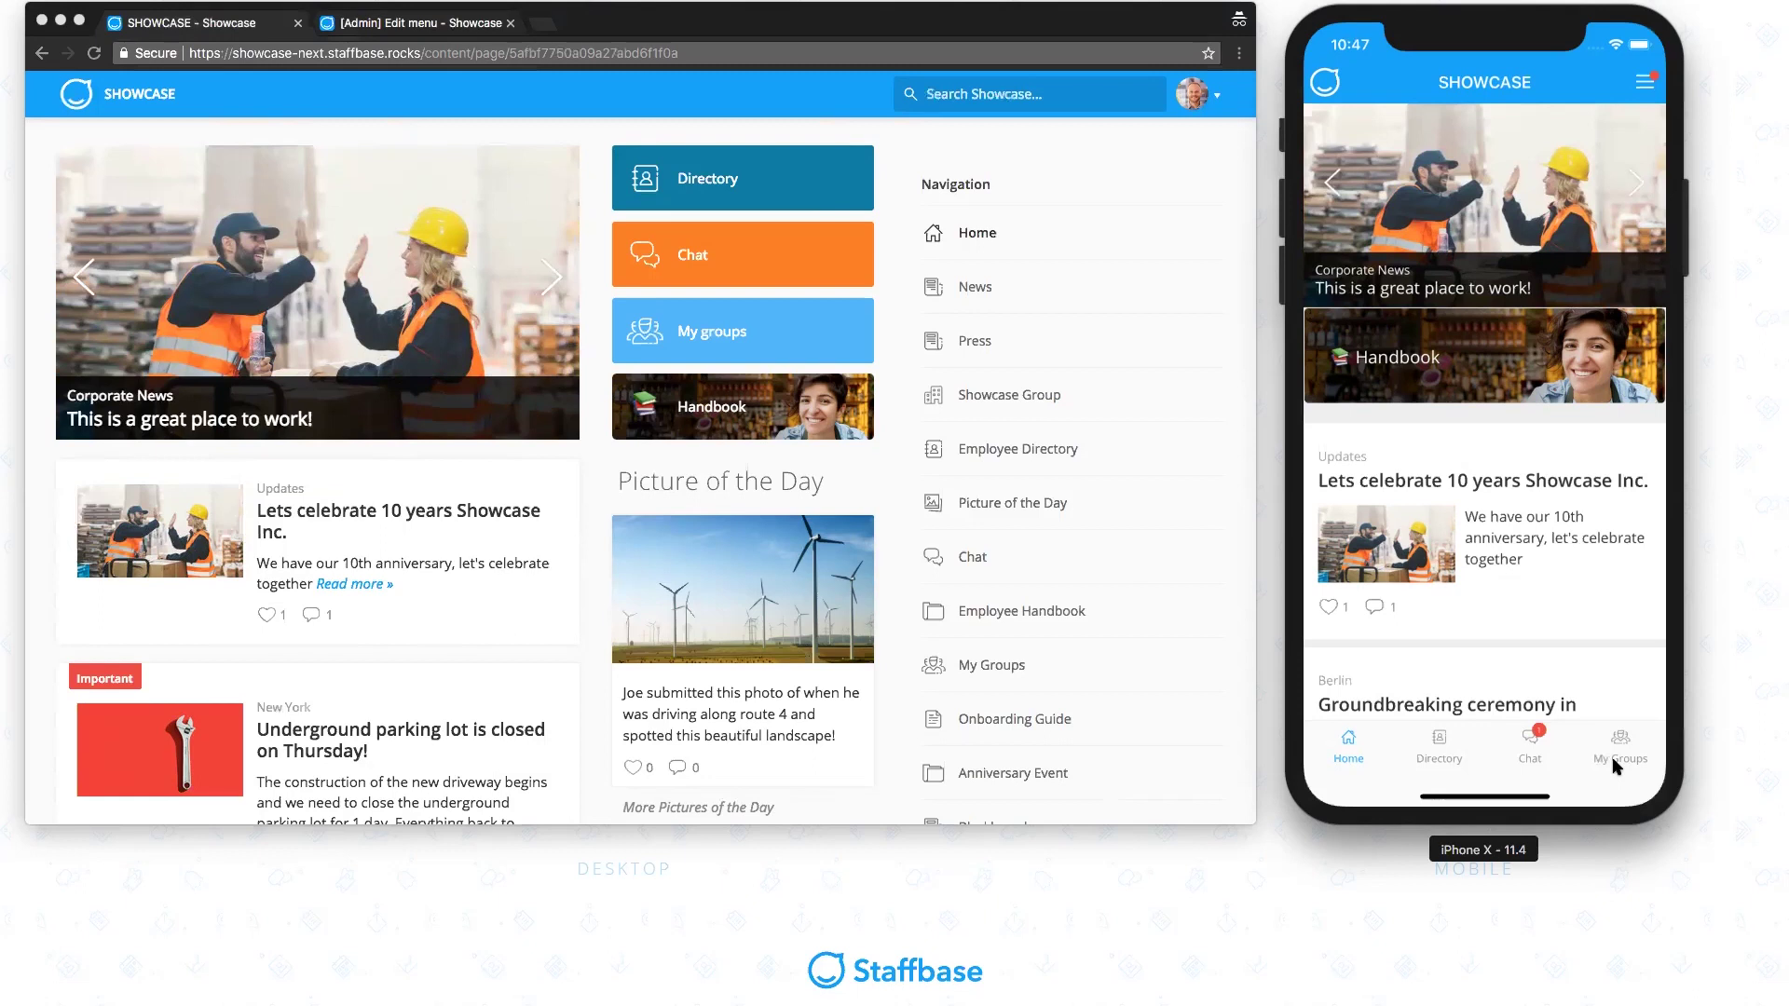
left_click(1530, 746)
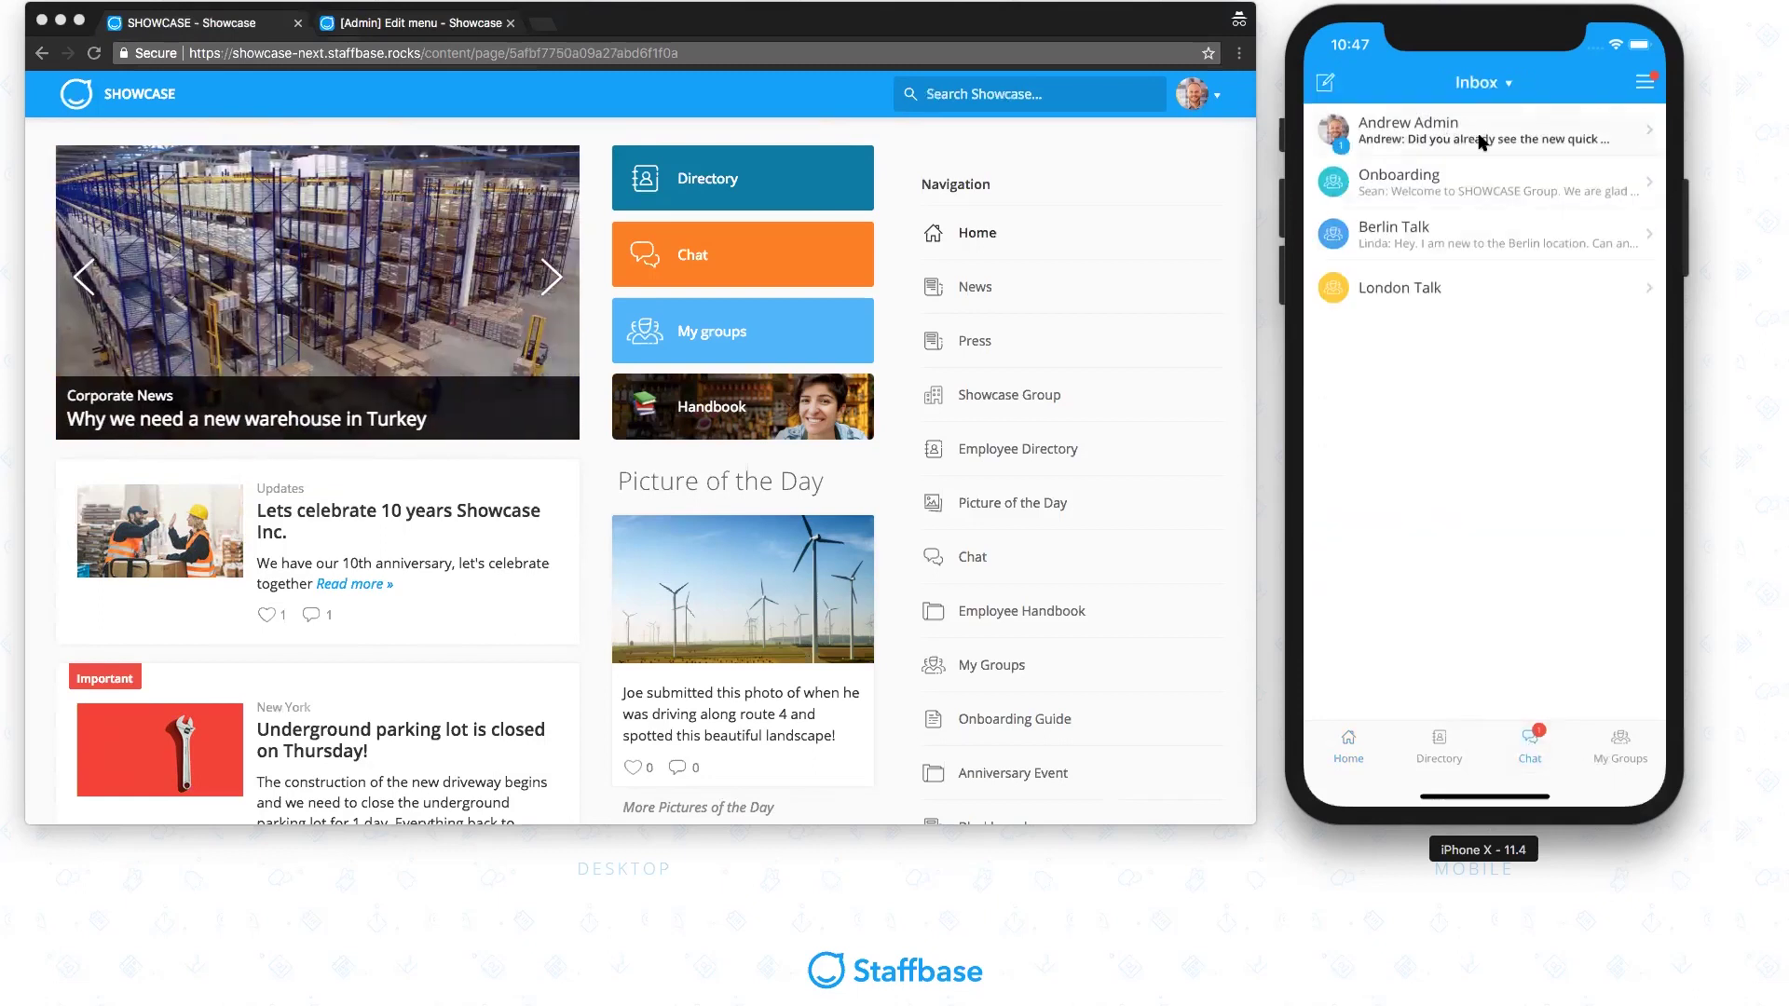
left_click(1347, 742)
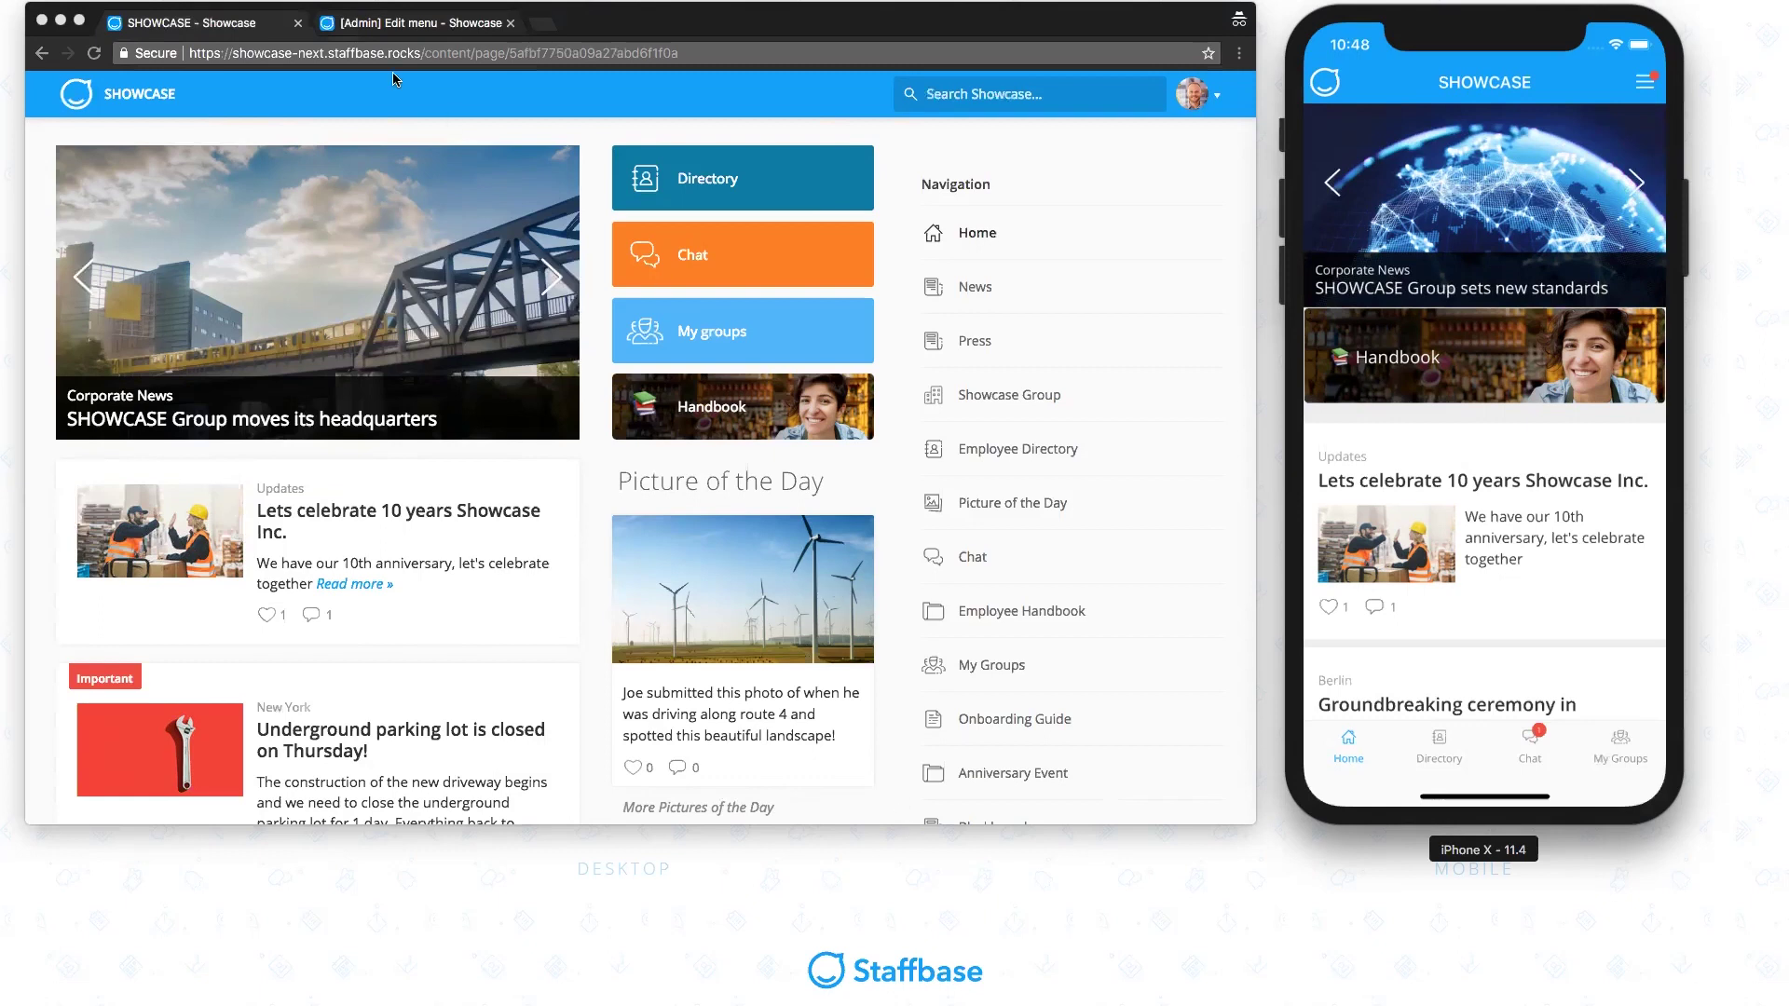
Step: Make Directory an active Quick link with short name 'Directory' at position 2
left_click(376, 25)
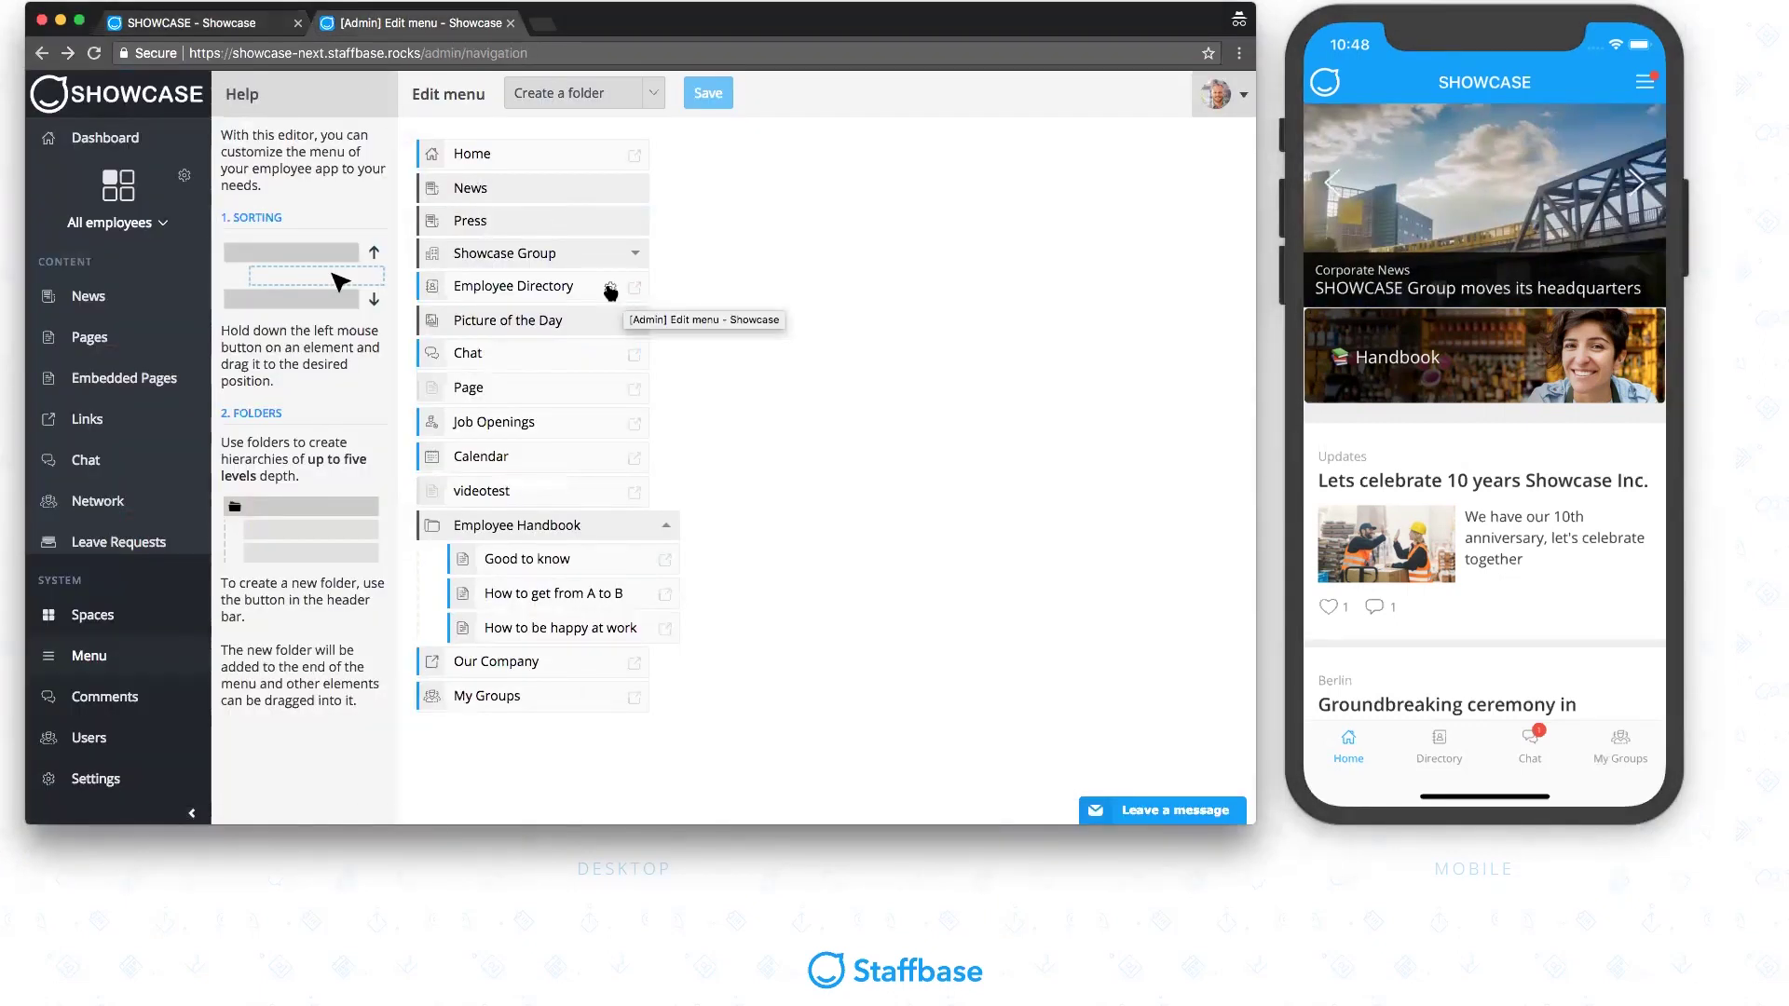
left_click(610, 290)
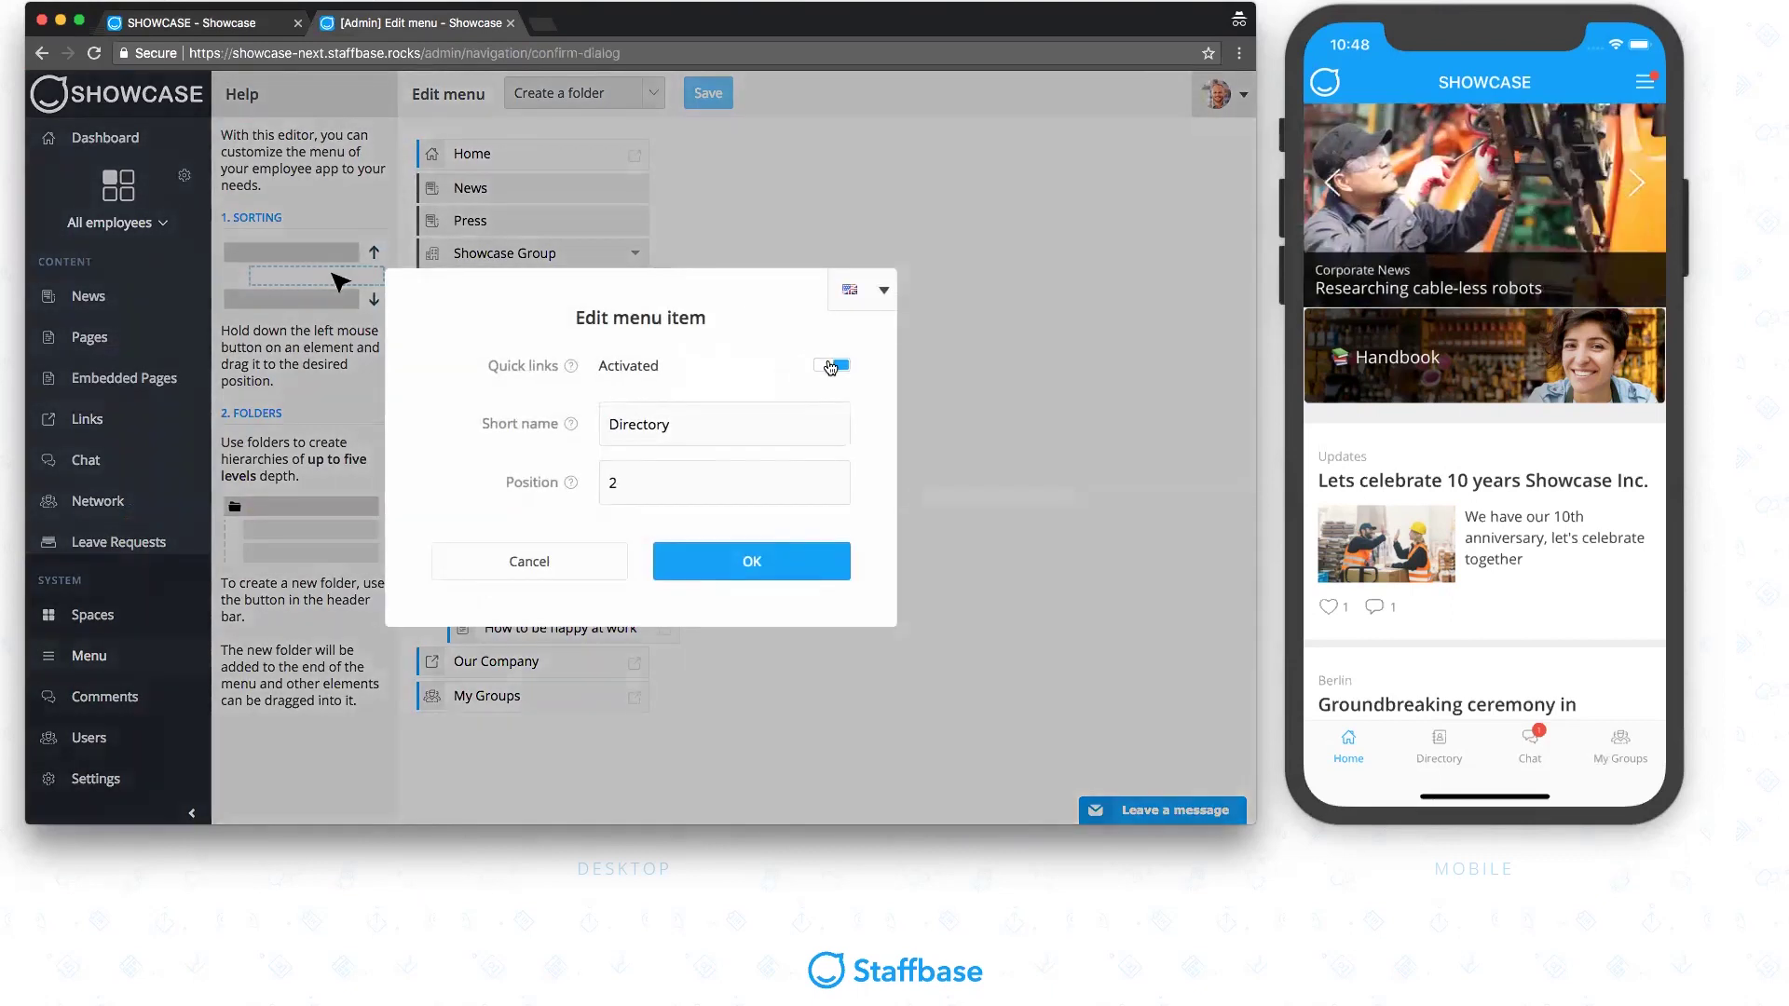
left_click(831, 366)
left_click(831, 366)
left_click_drag(672, 423, 609, 424)
left_click(628, 424)
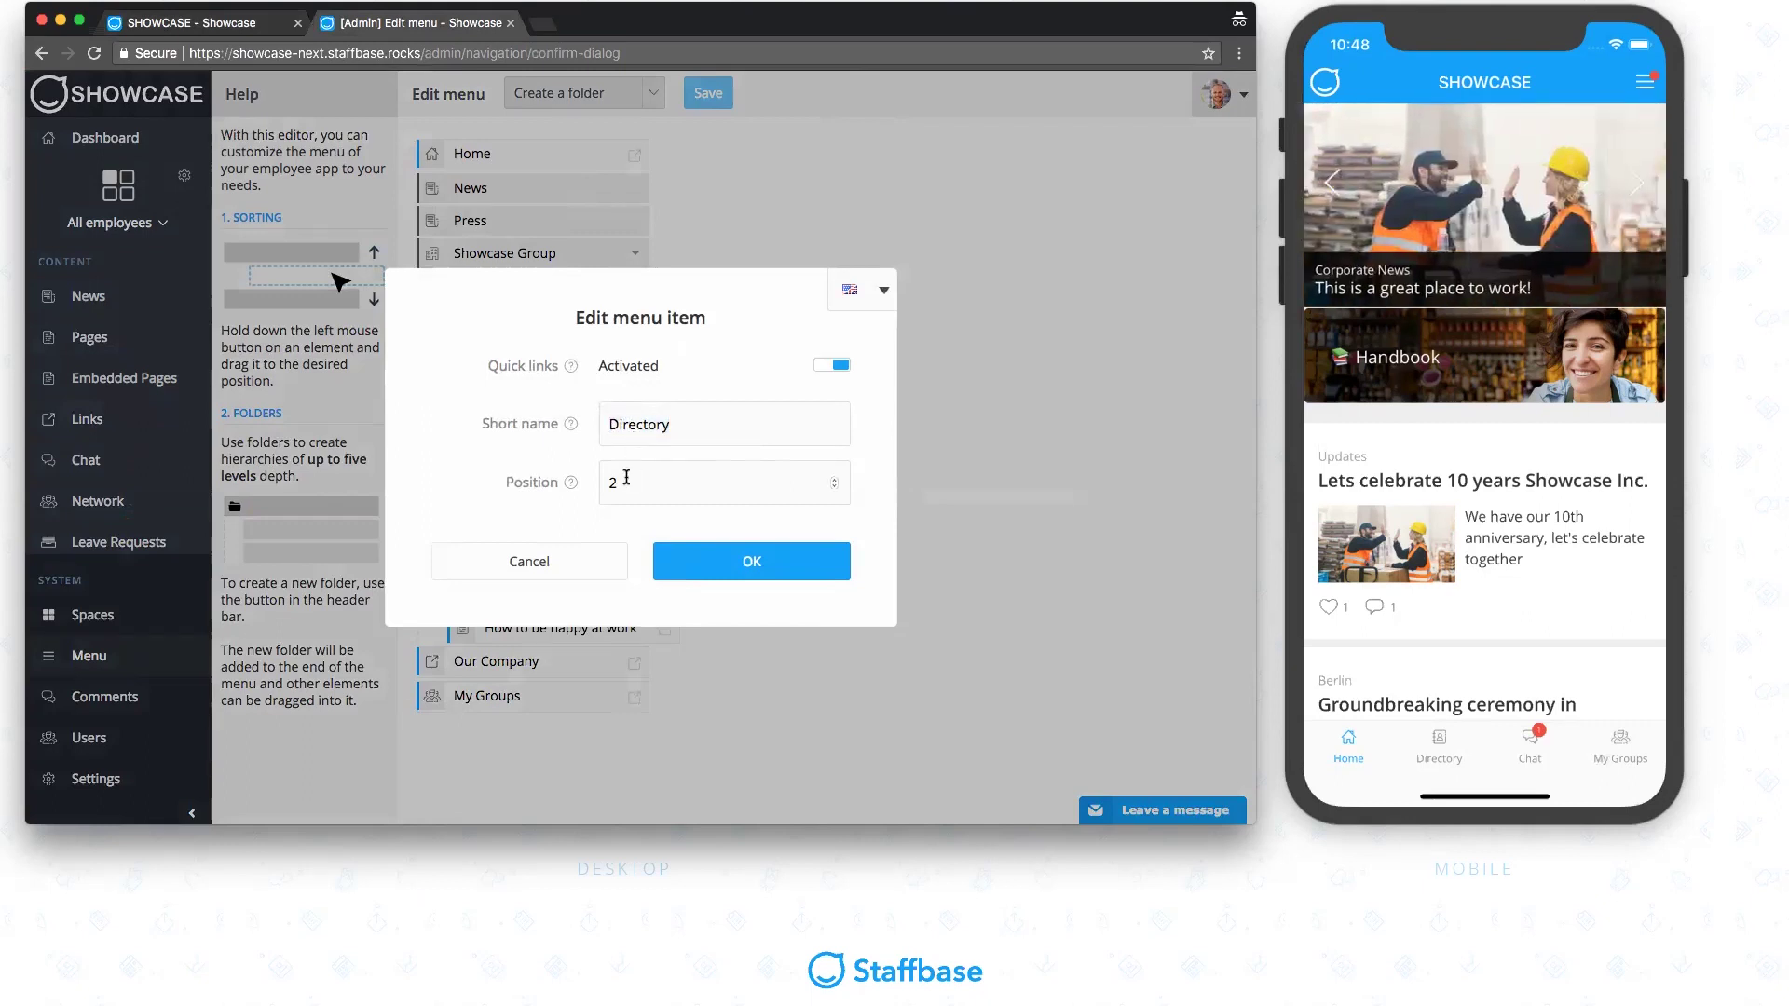
left_click_drag(624, 479, 606, 483)
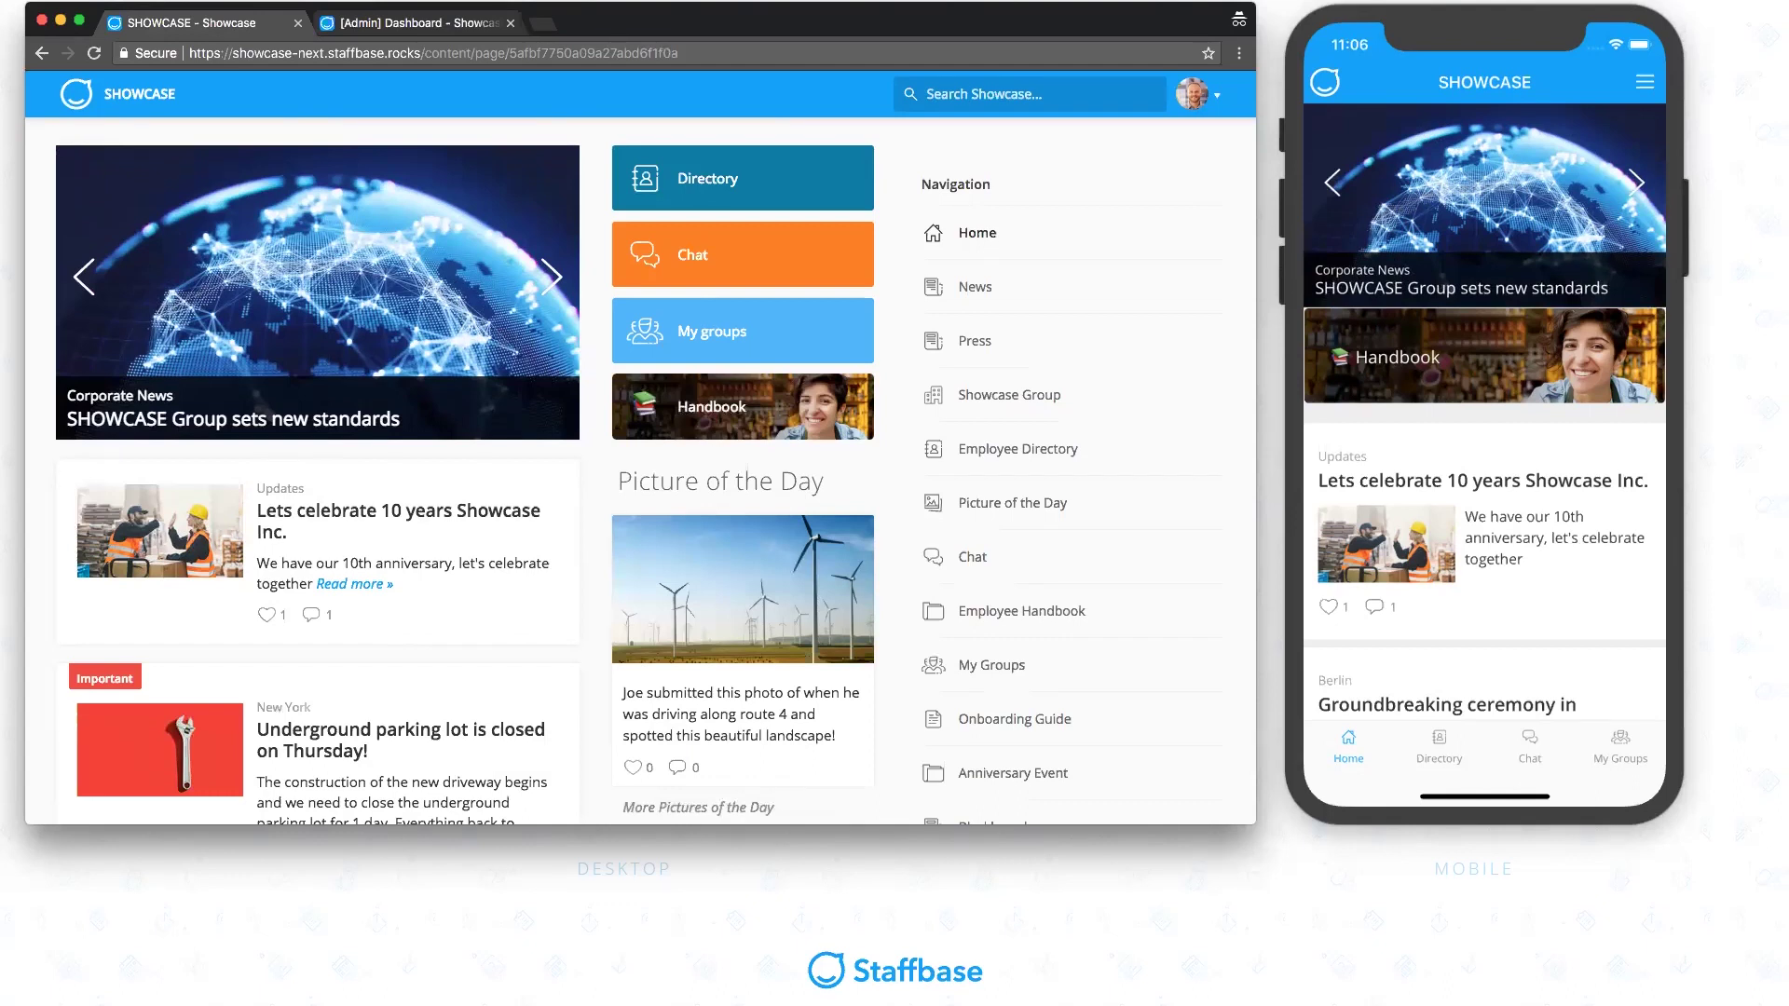
Step: Open the 'Learning from German colleagues' article and translate its Dutch comment into English
scroll(427, 774, "down", 3)
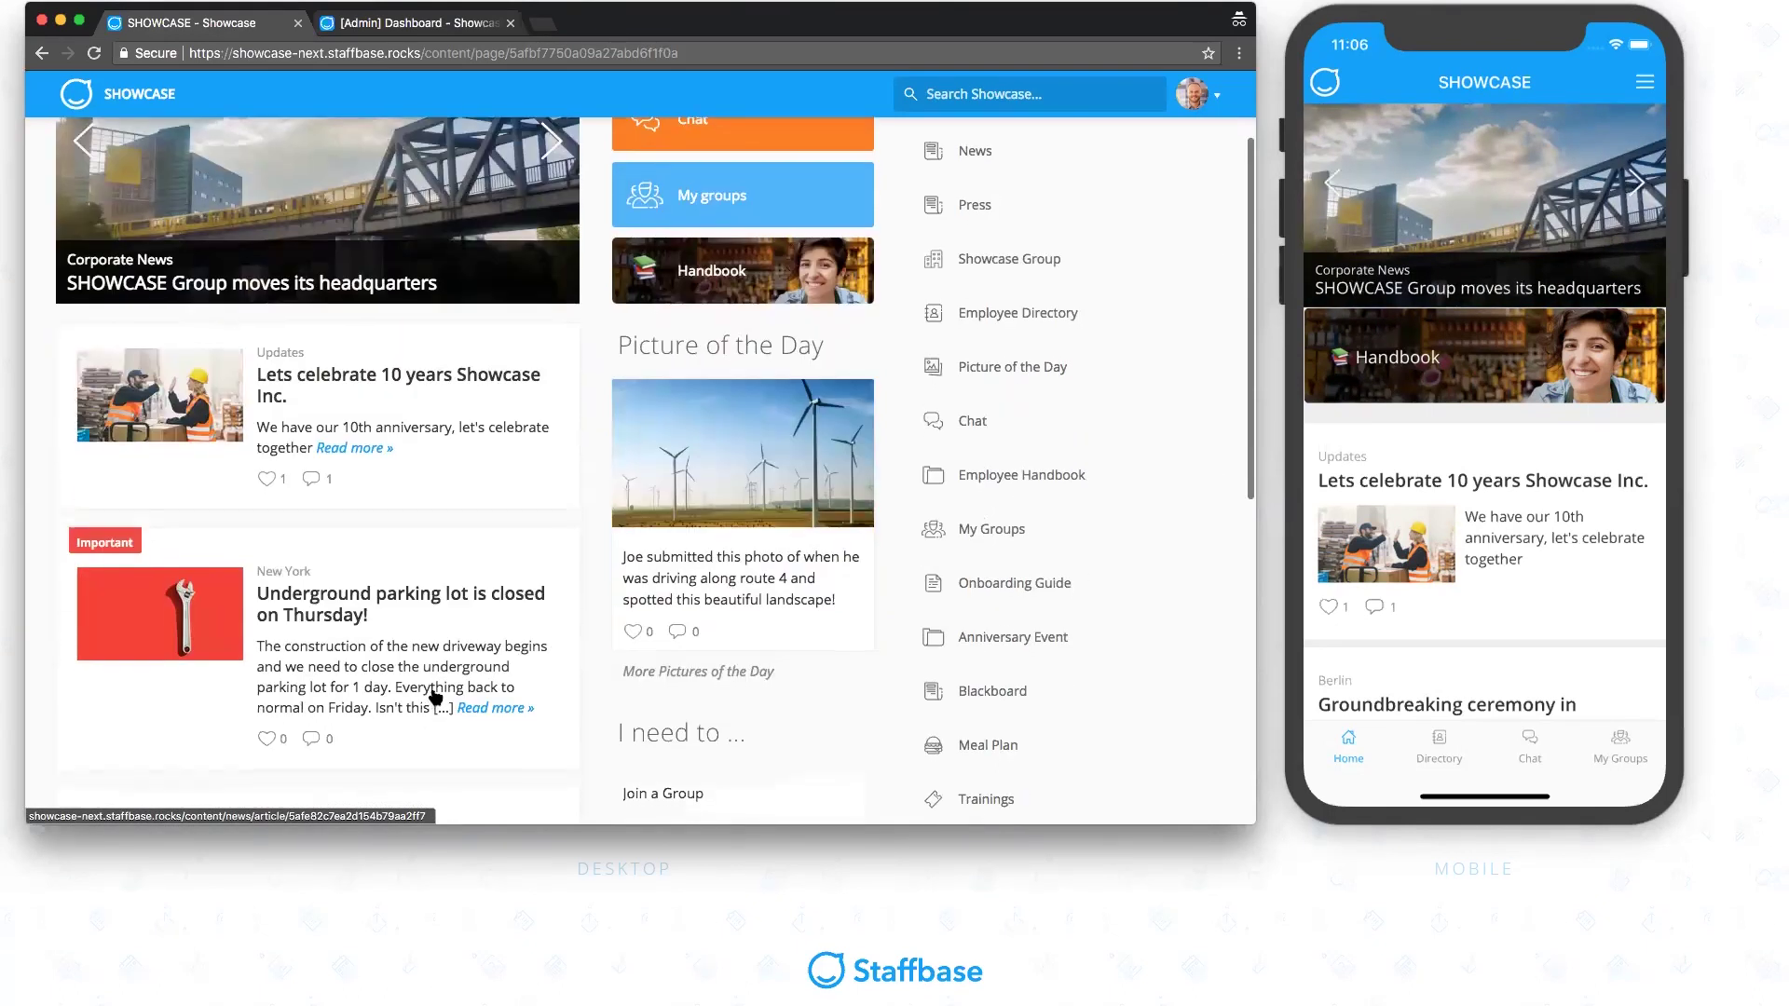
scroll(433, 697, "down", 8)
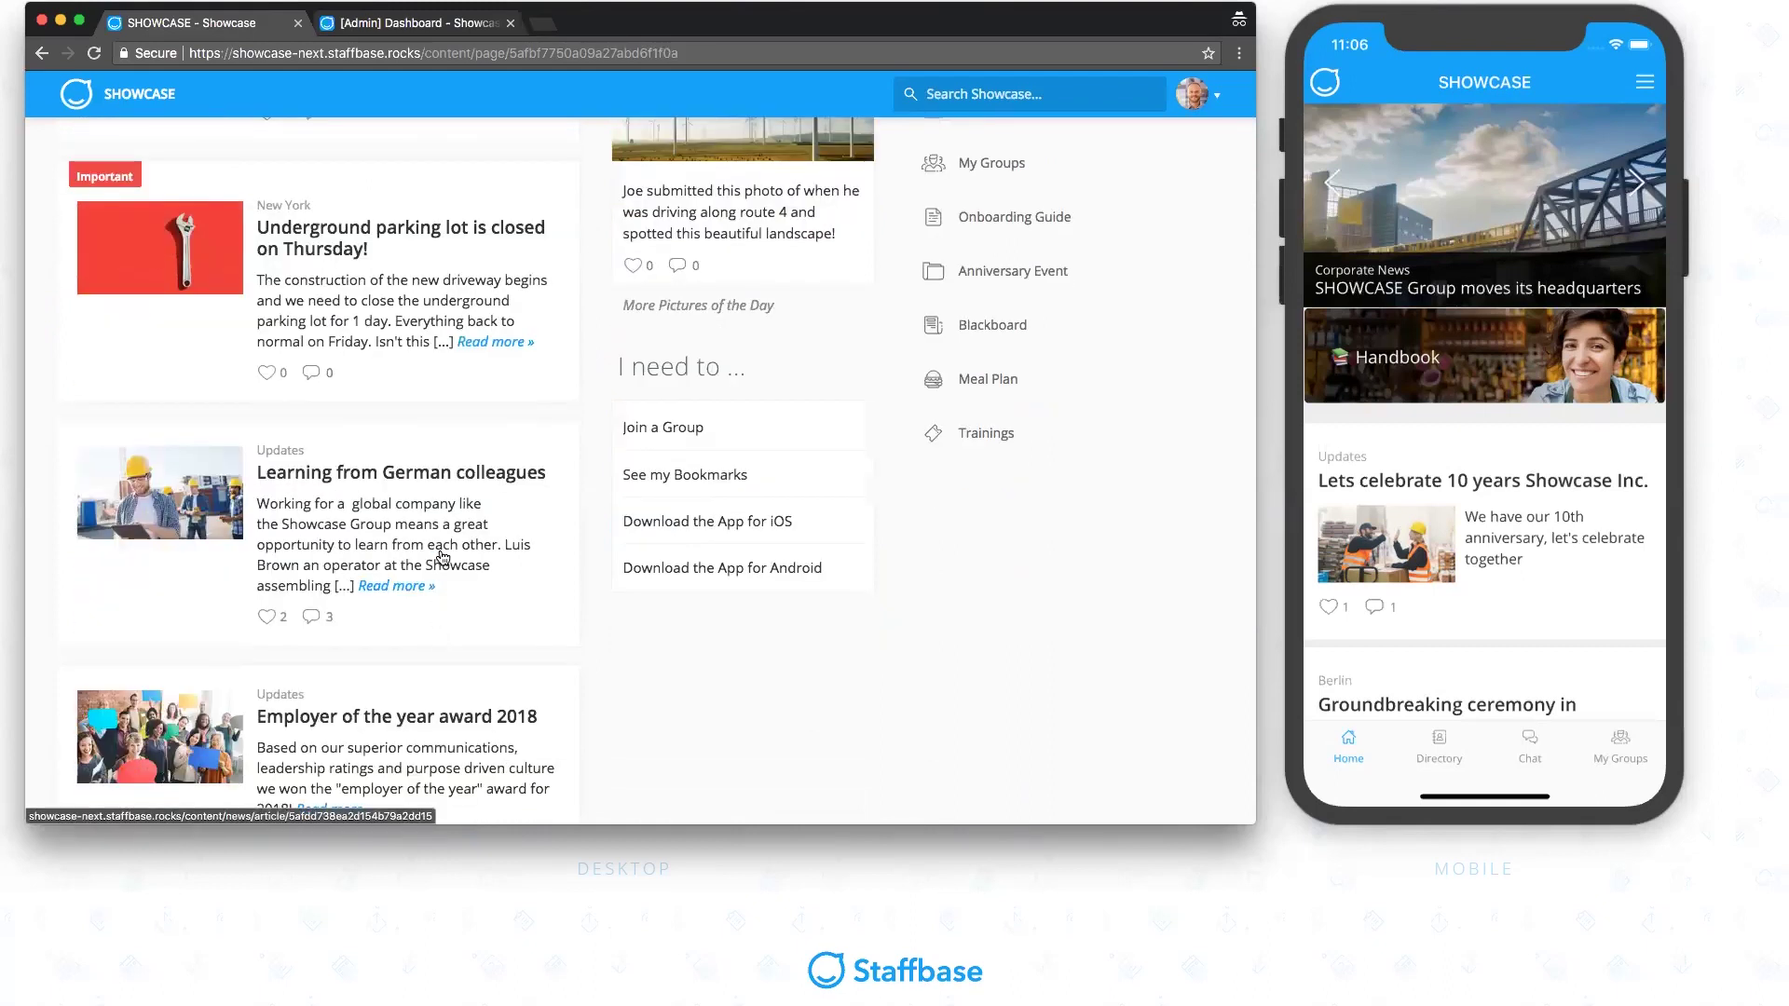
left_click(442, 557)
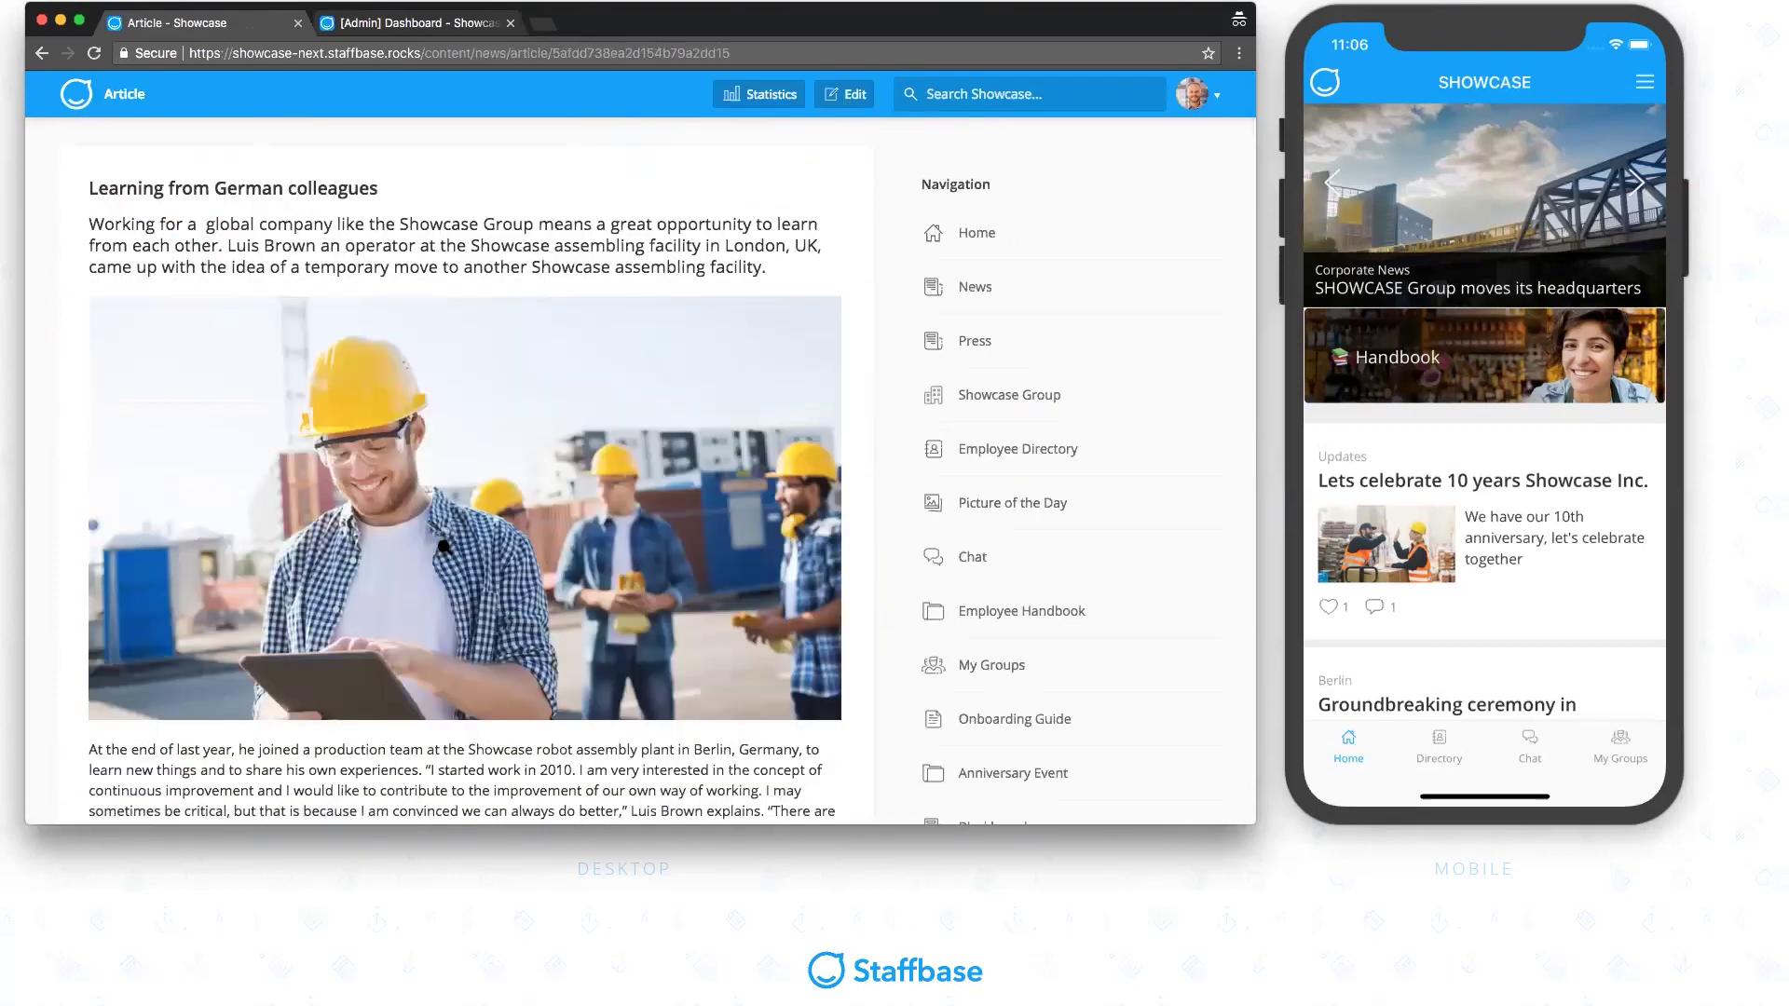
scroll(443, 543, "down", 12)
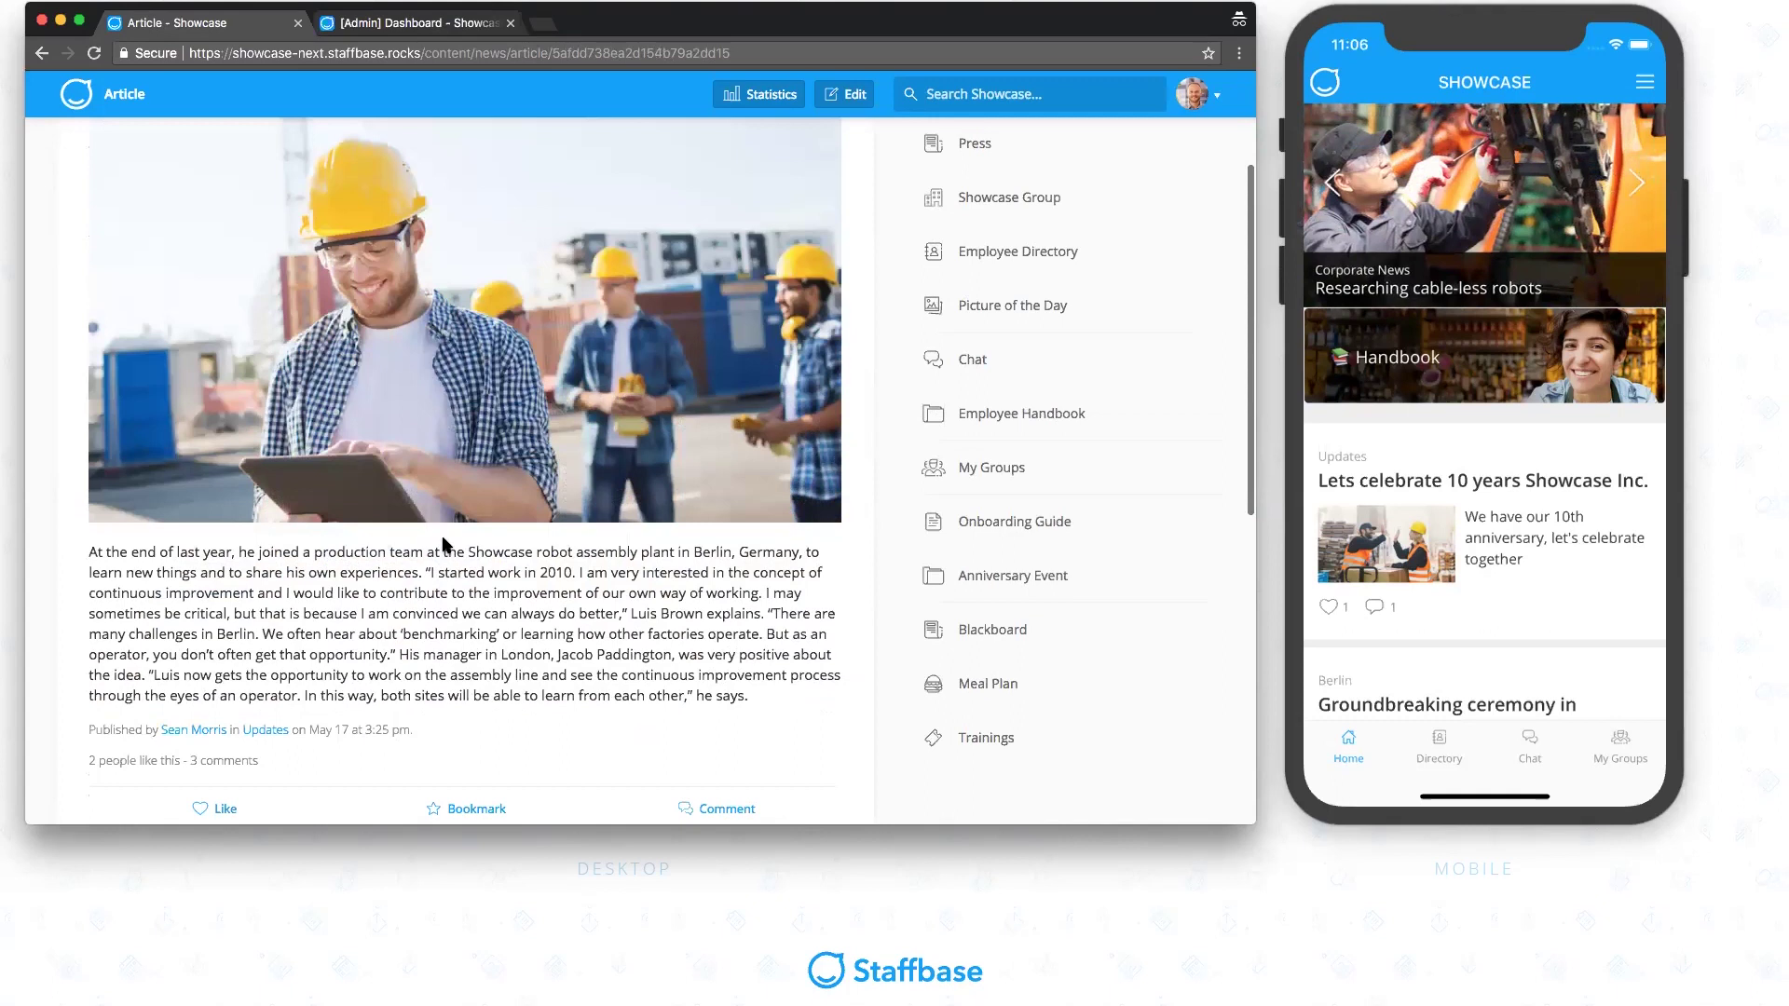
scroll(444, 541, "down", 3)
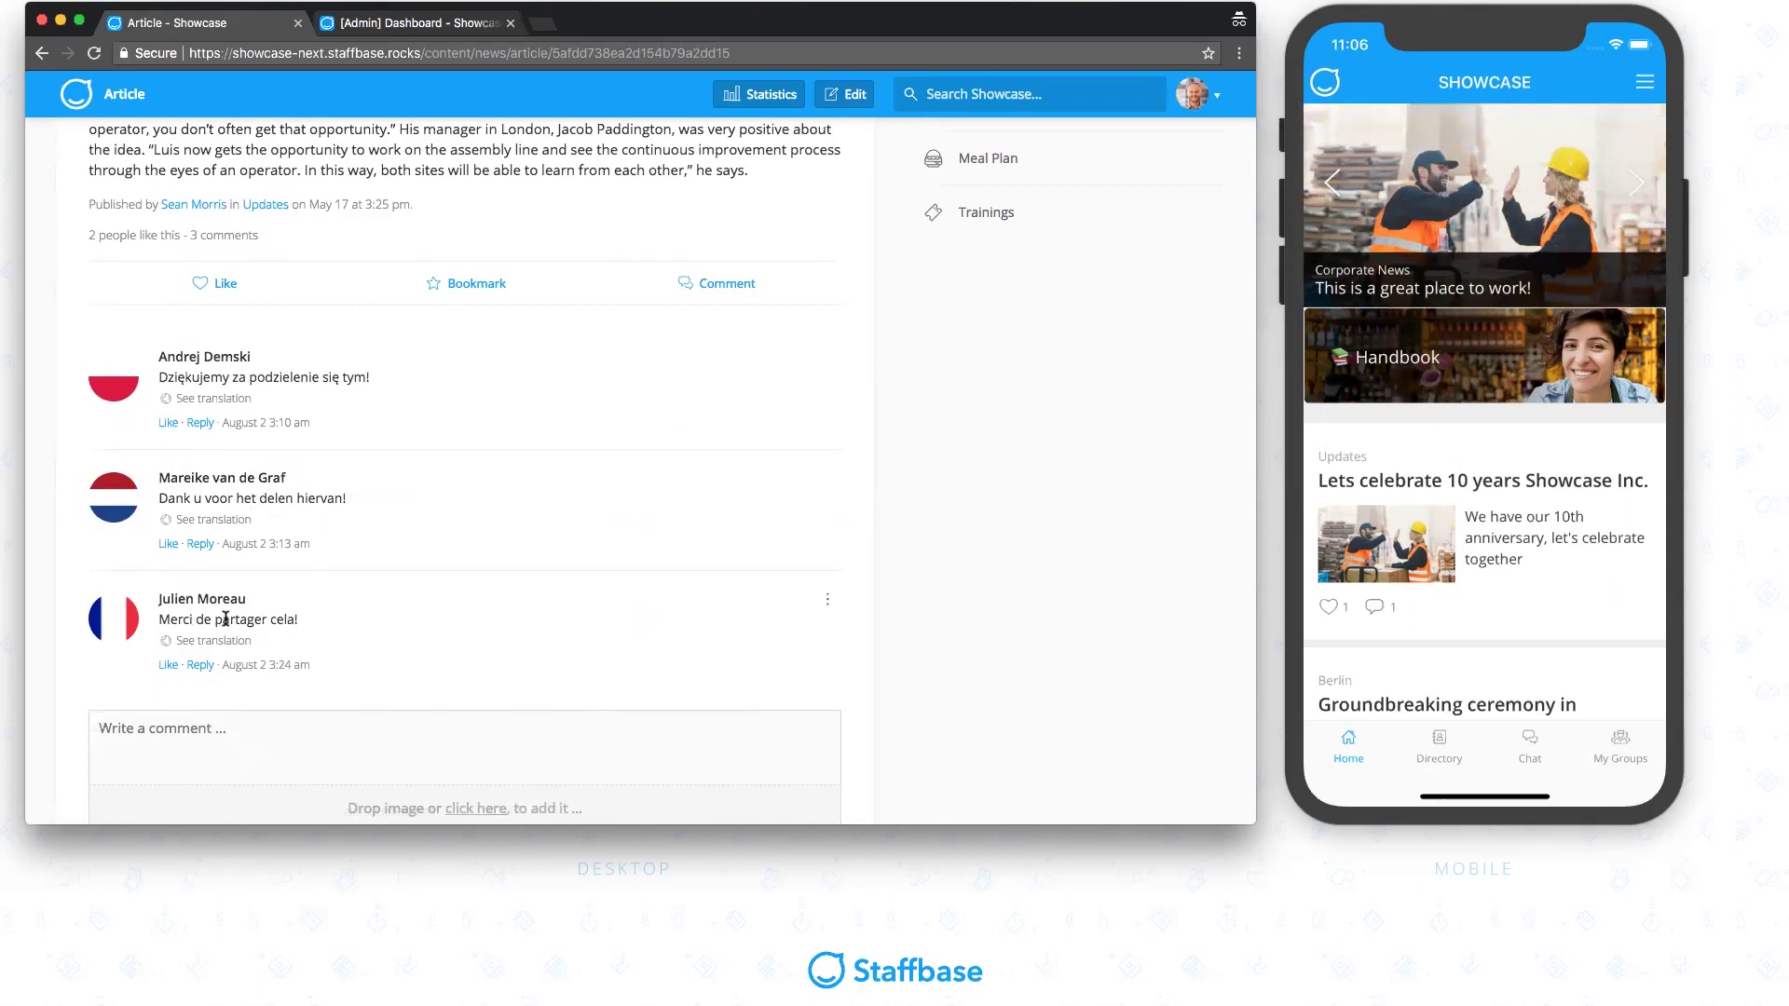
left_click(221, 520)
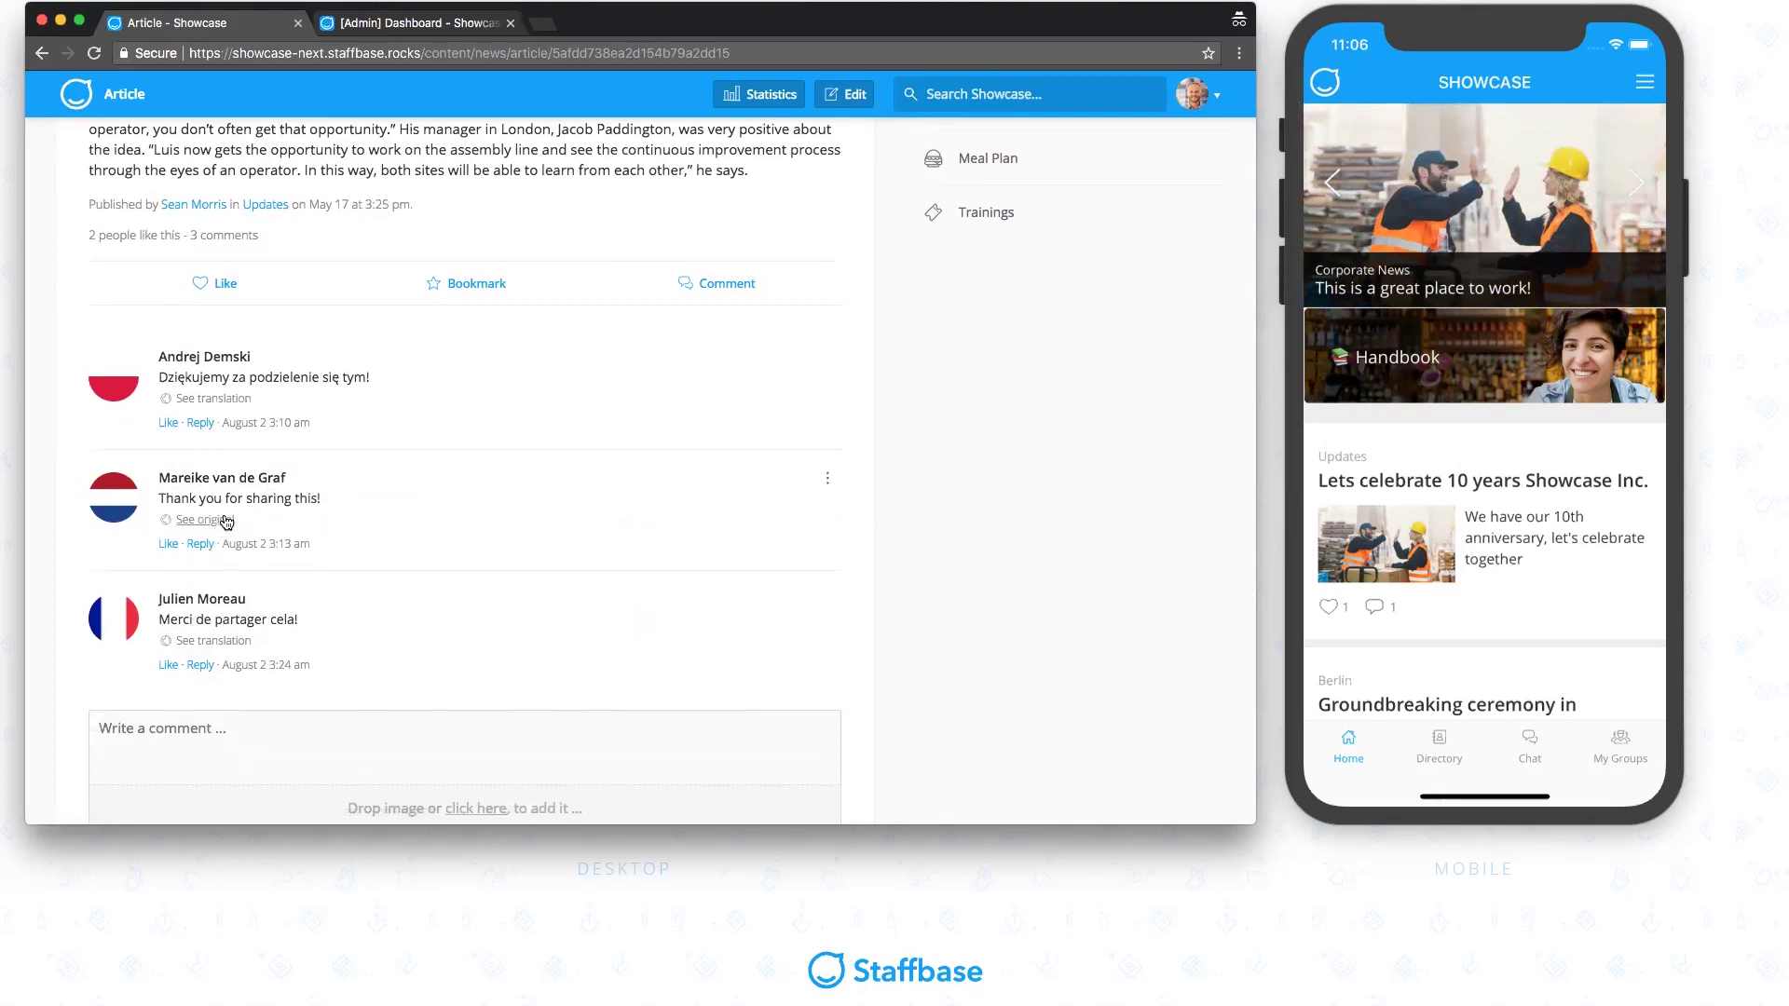
scroll(310, 550, "down", 2)
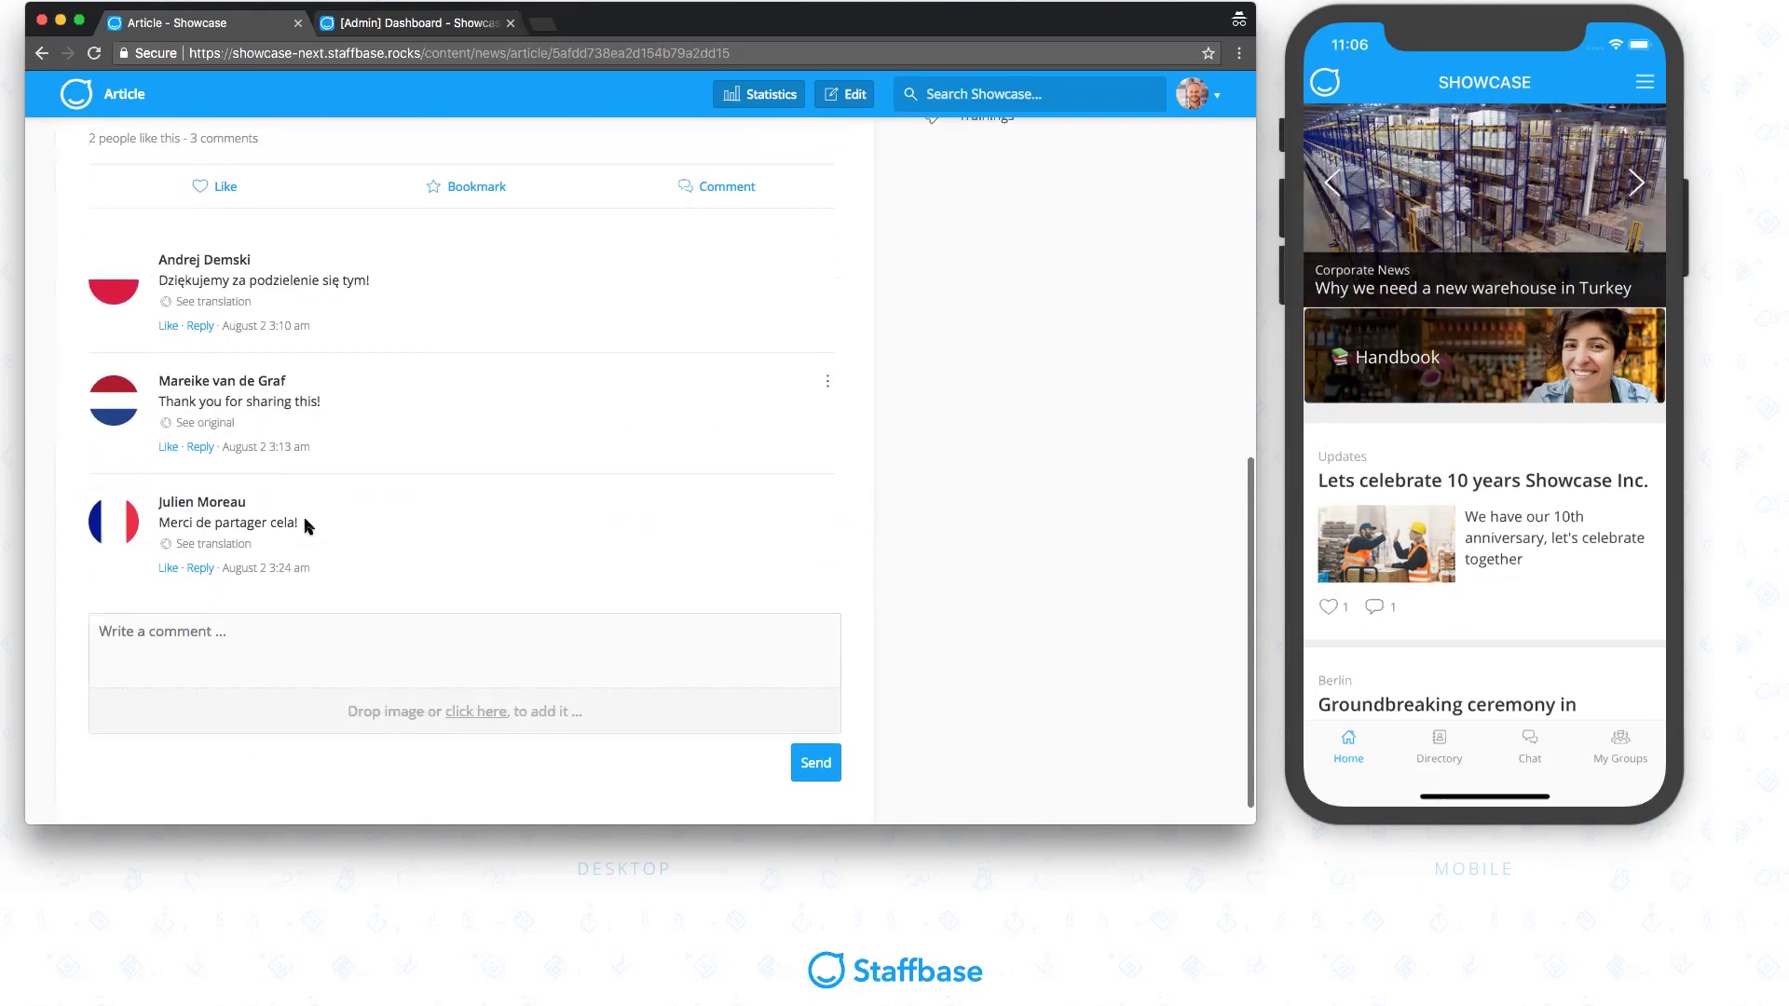
Step: Post the comment 'We can learn a lot from this, thank you!' and open the phone's side menu
type("We can learn a lot from this, thank you!")
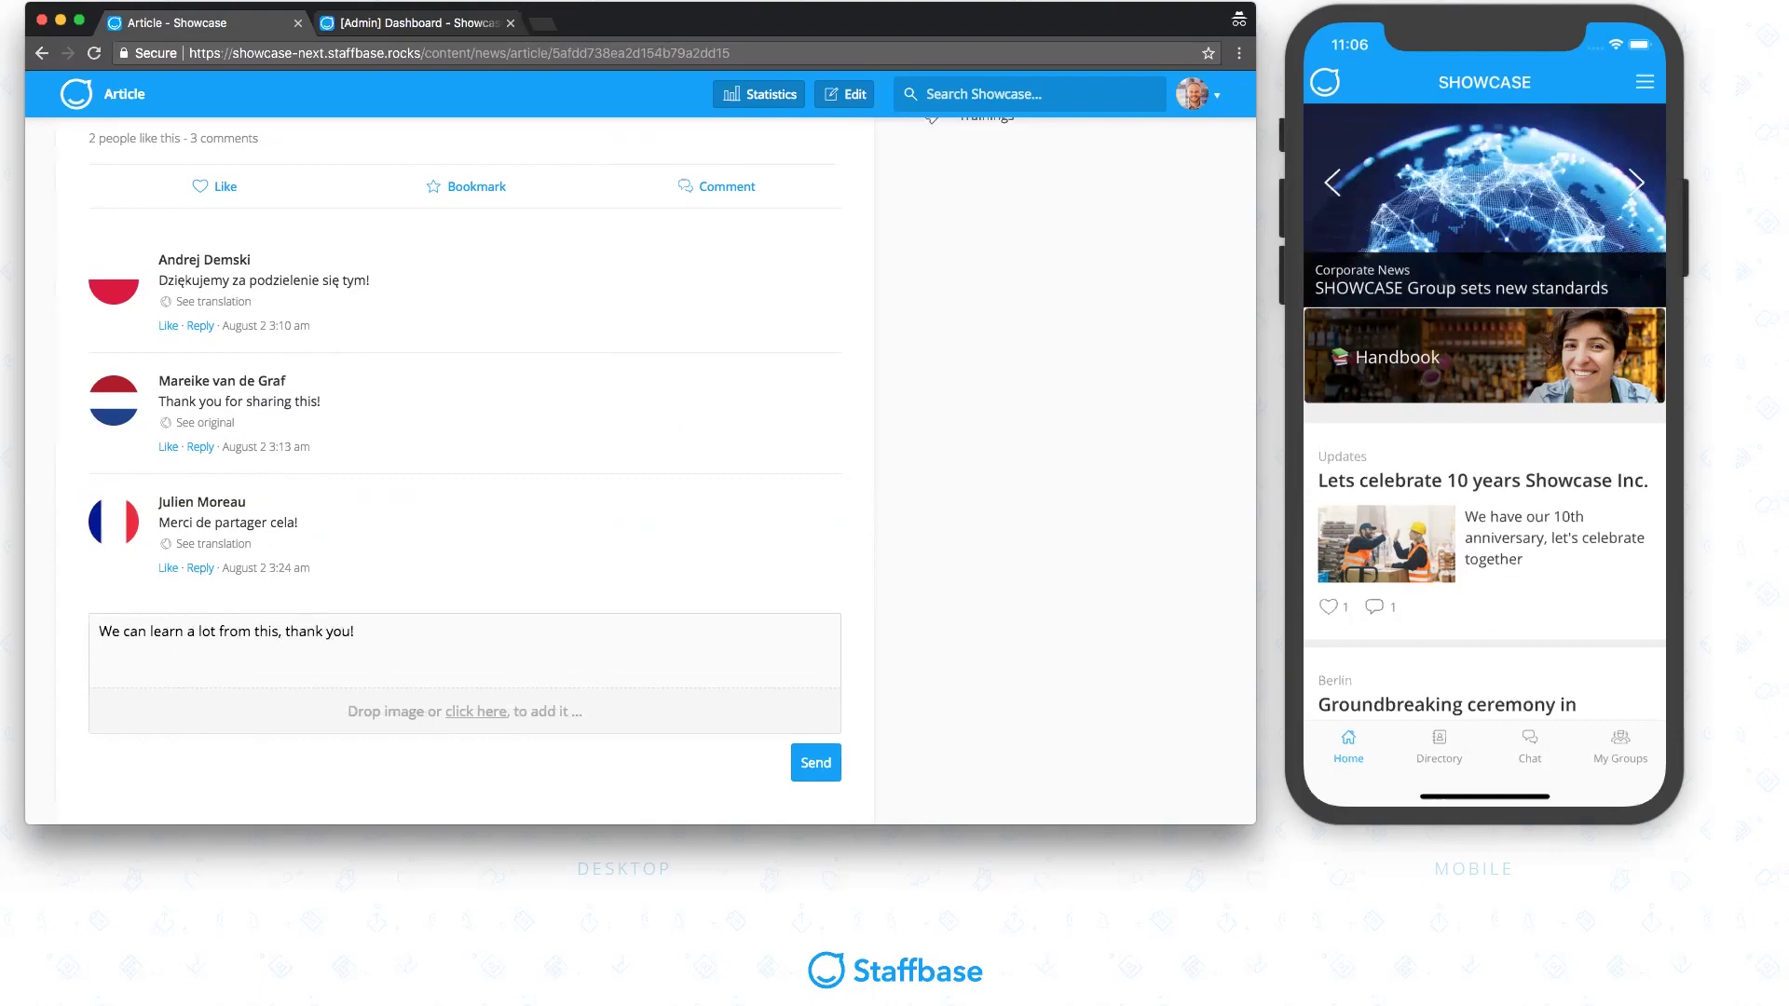
left_click(815, 762)
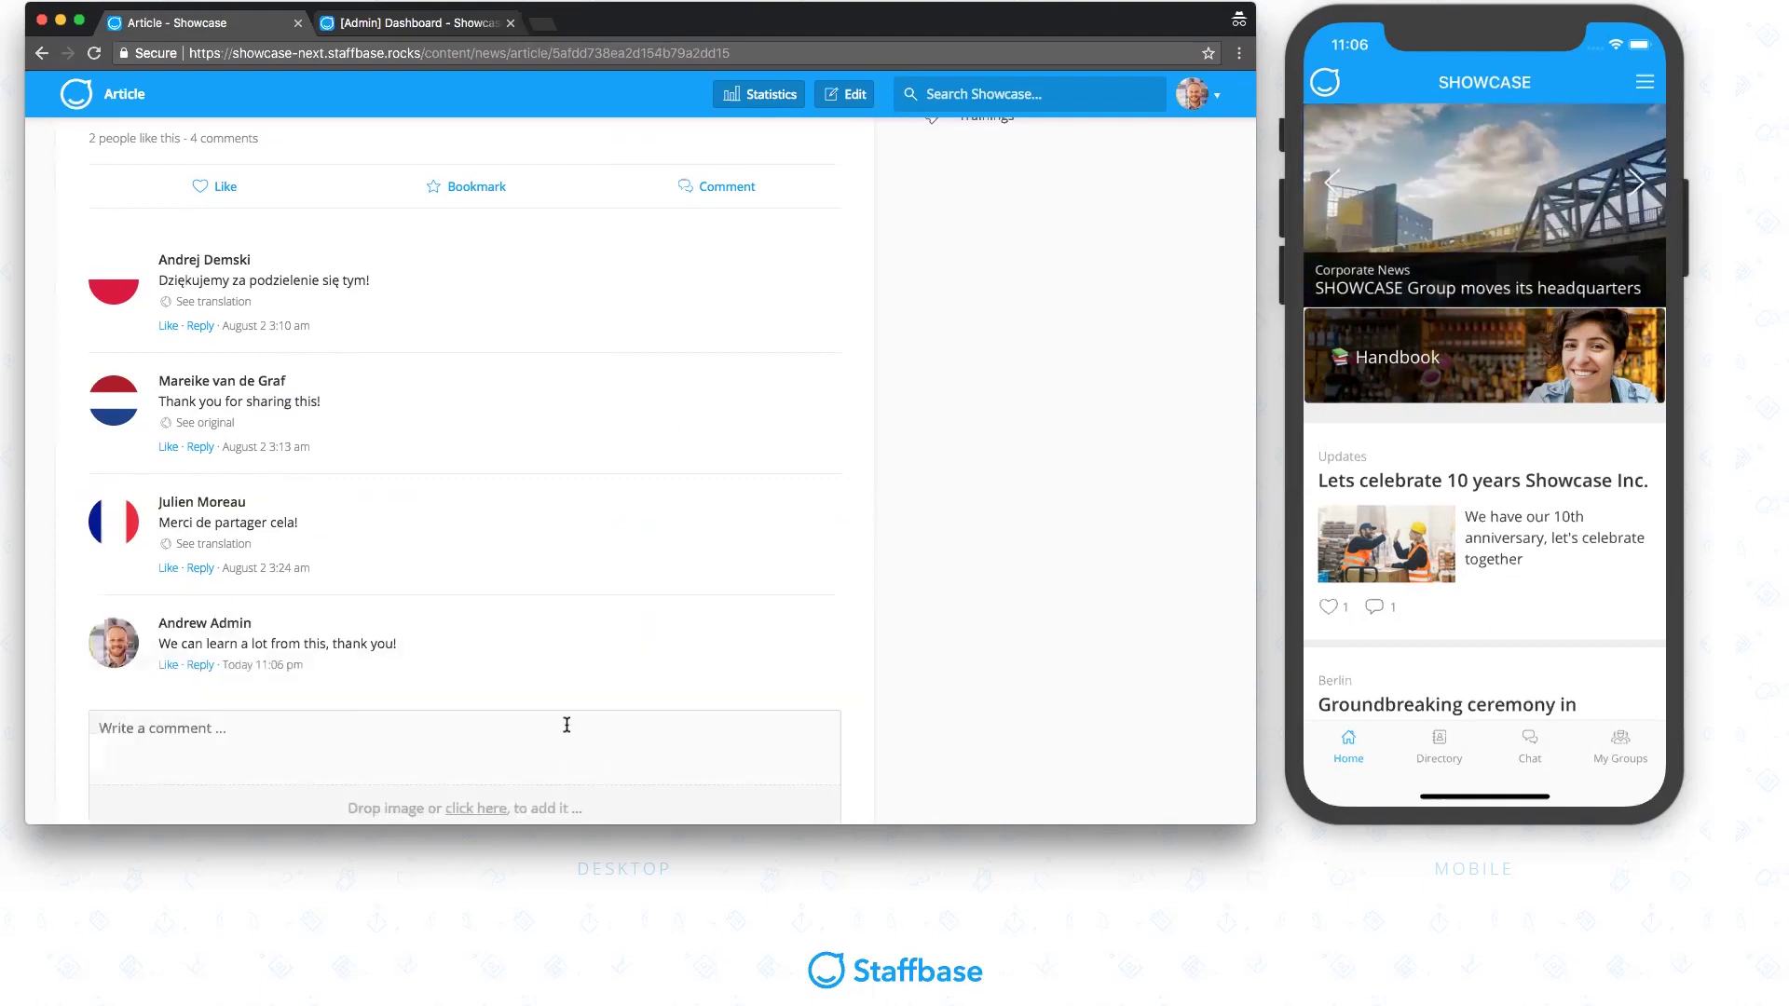
scroll(263, 660, "down", 1)
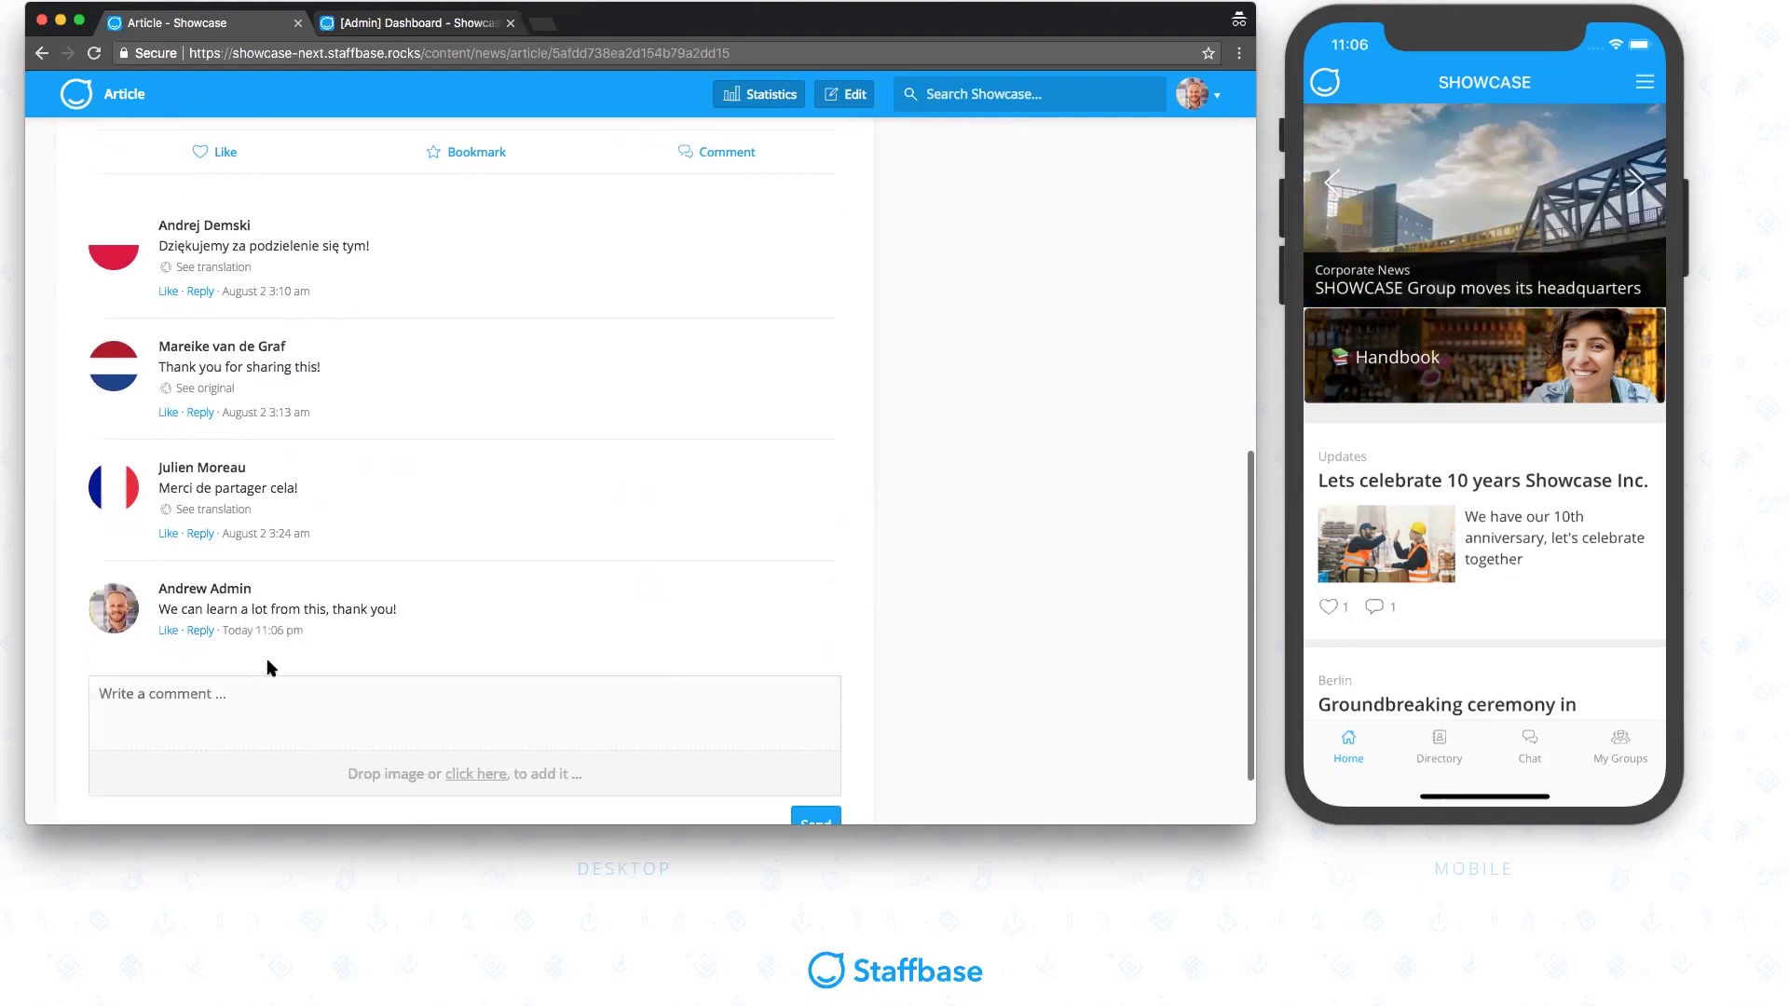
scroll(280, 665, "down", 1)
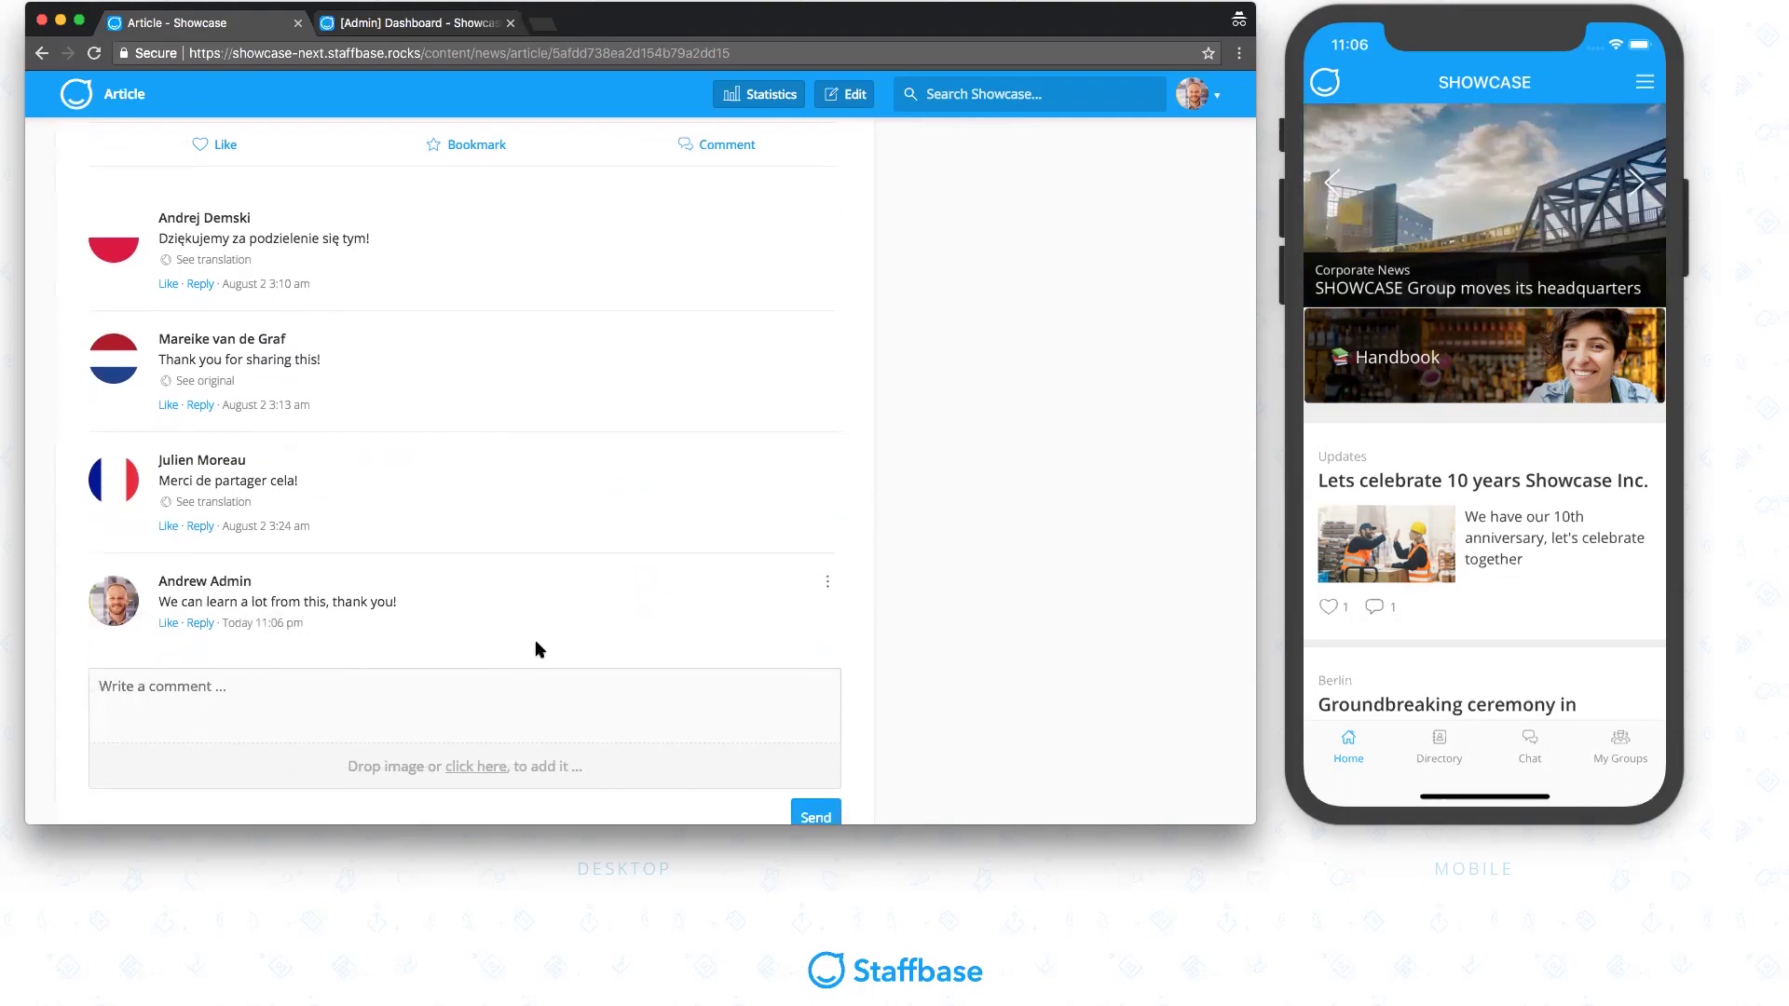
left_click_drag(1614, 482, 1410, 475)
Step: On the phone, open the 'Learning from German colleagues' news post and translate its French comment
left_click(1440, 223)
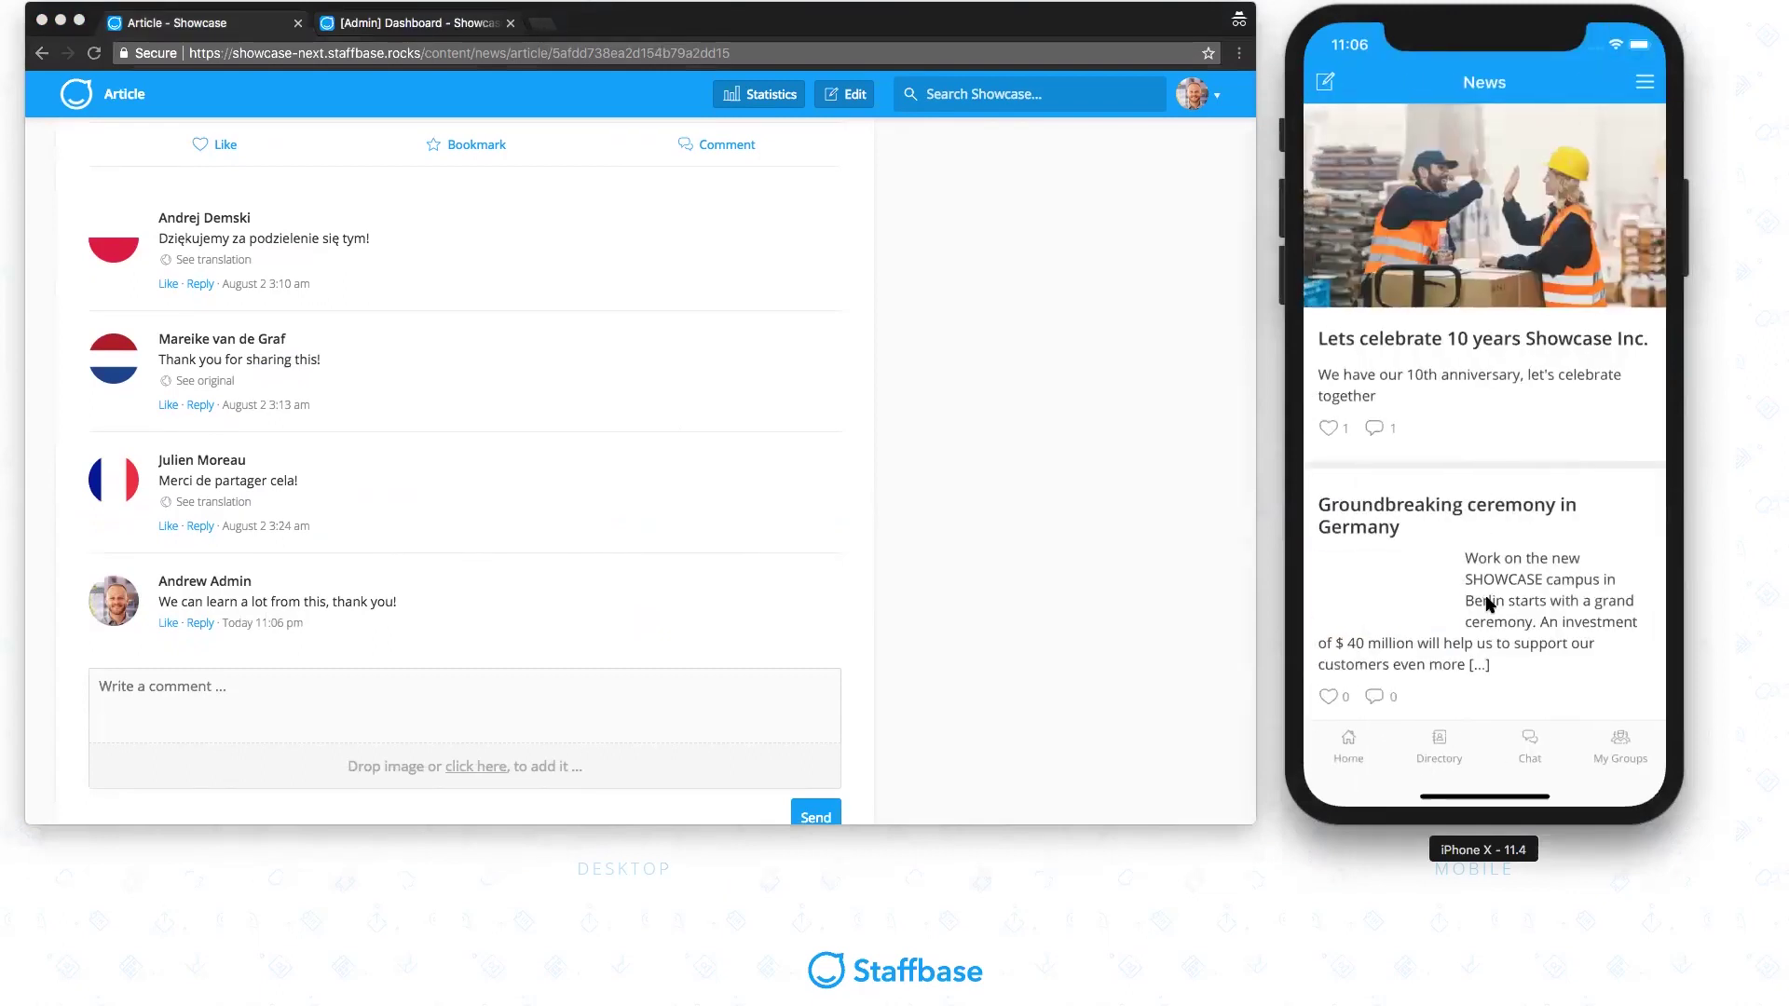
scroll(1489, 601, "down", 5)
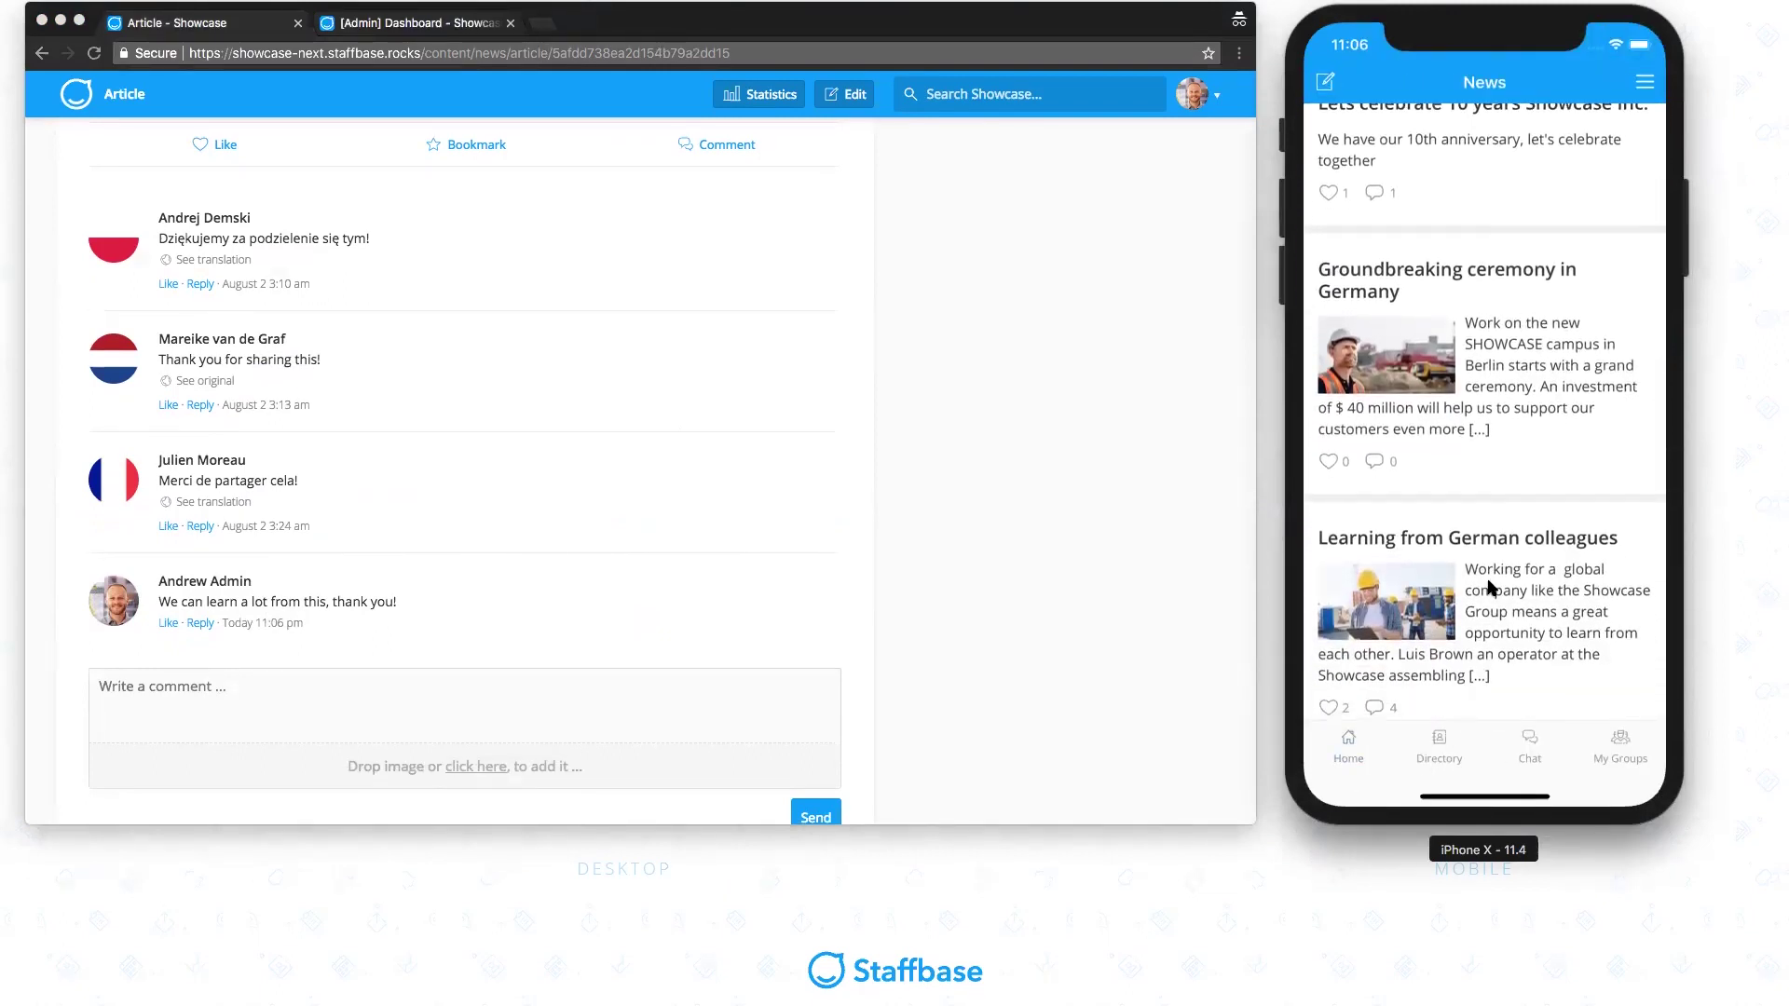
left_click(1489, 587)
scroll(1490, 466, "down", 10)
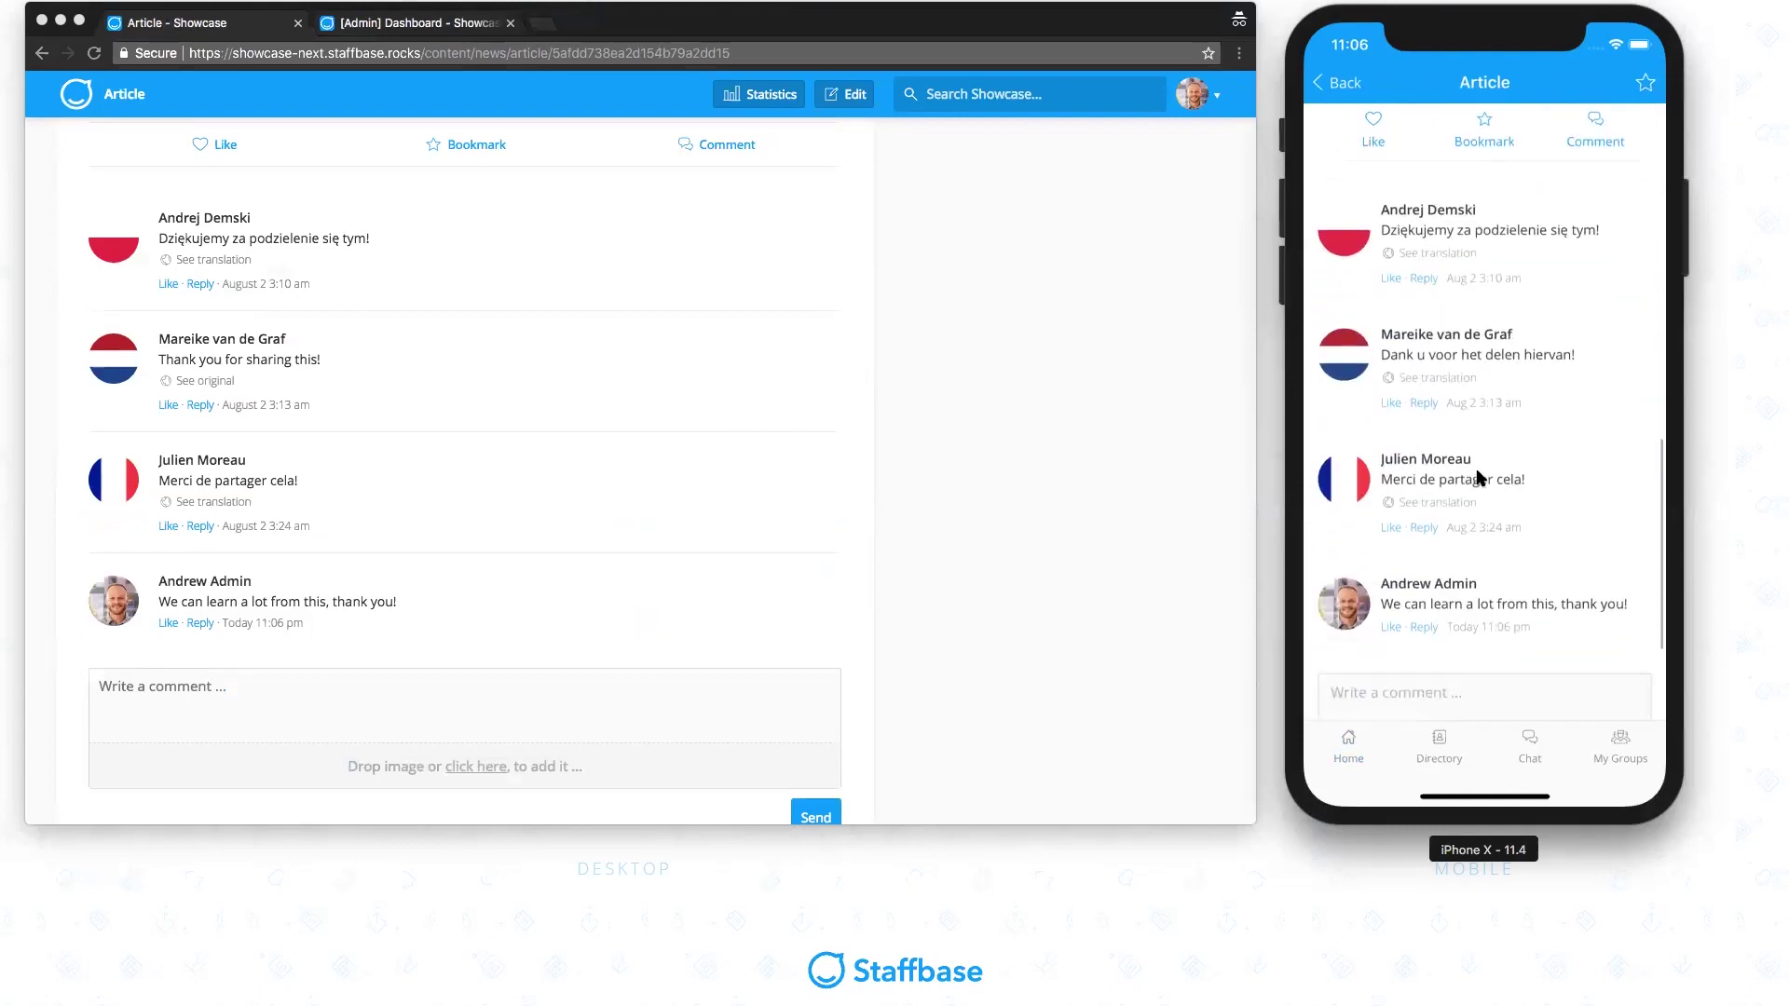
scroll(1481, 480, "down", 3)
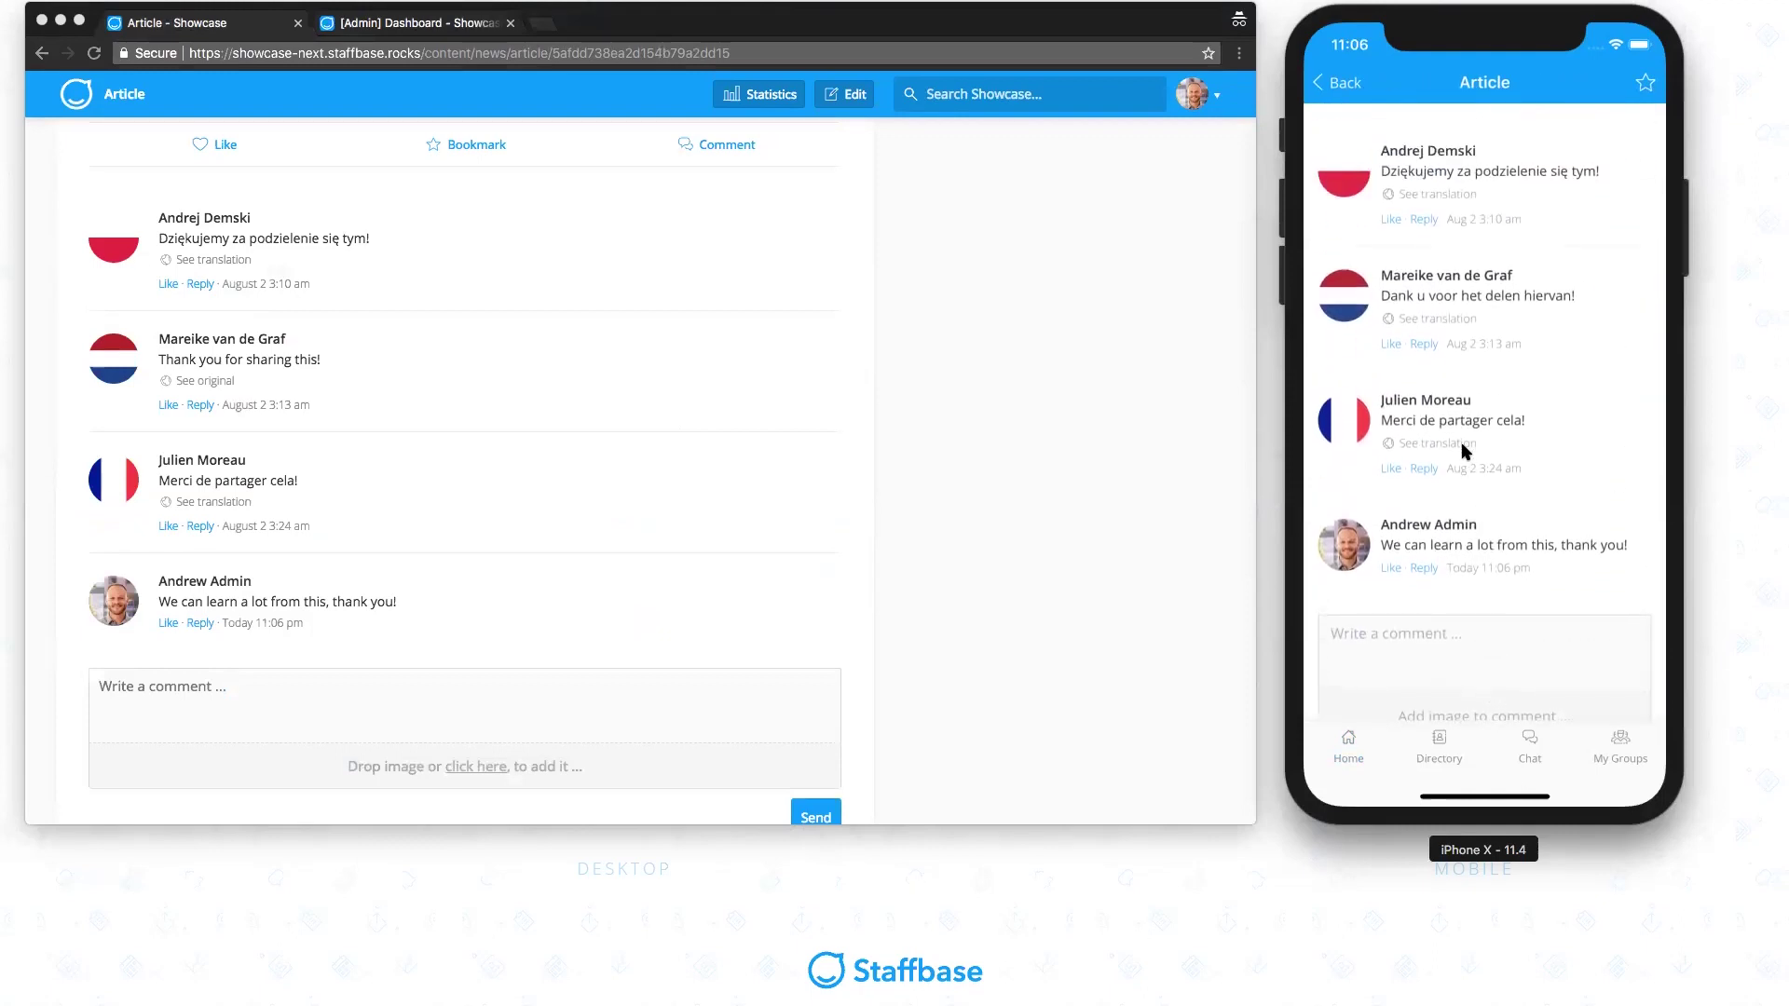
left_click(1461, 447)
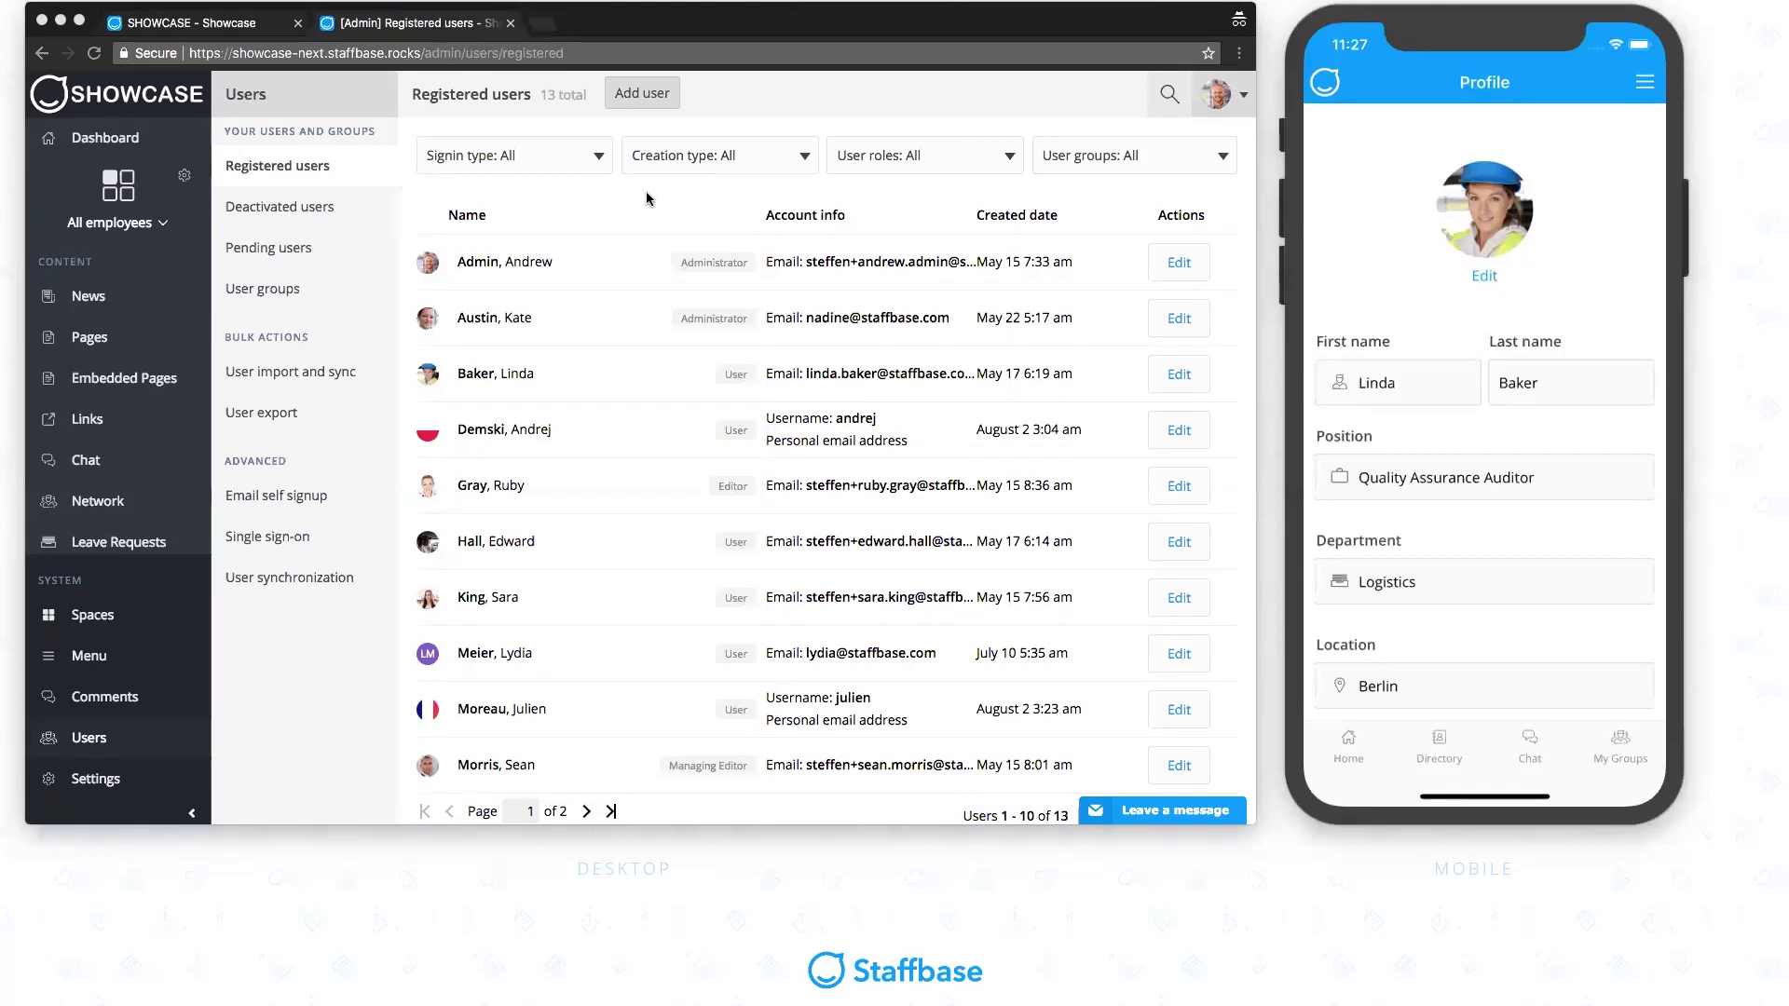
Step: Review the sign-in type, creation type, user role and user group filter options
left_click(597, 159)
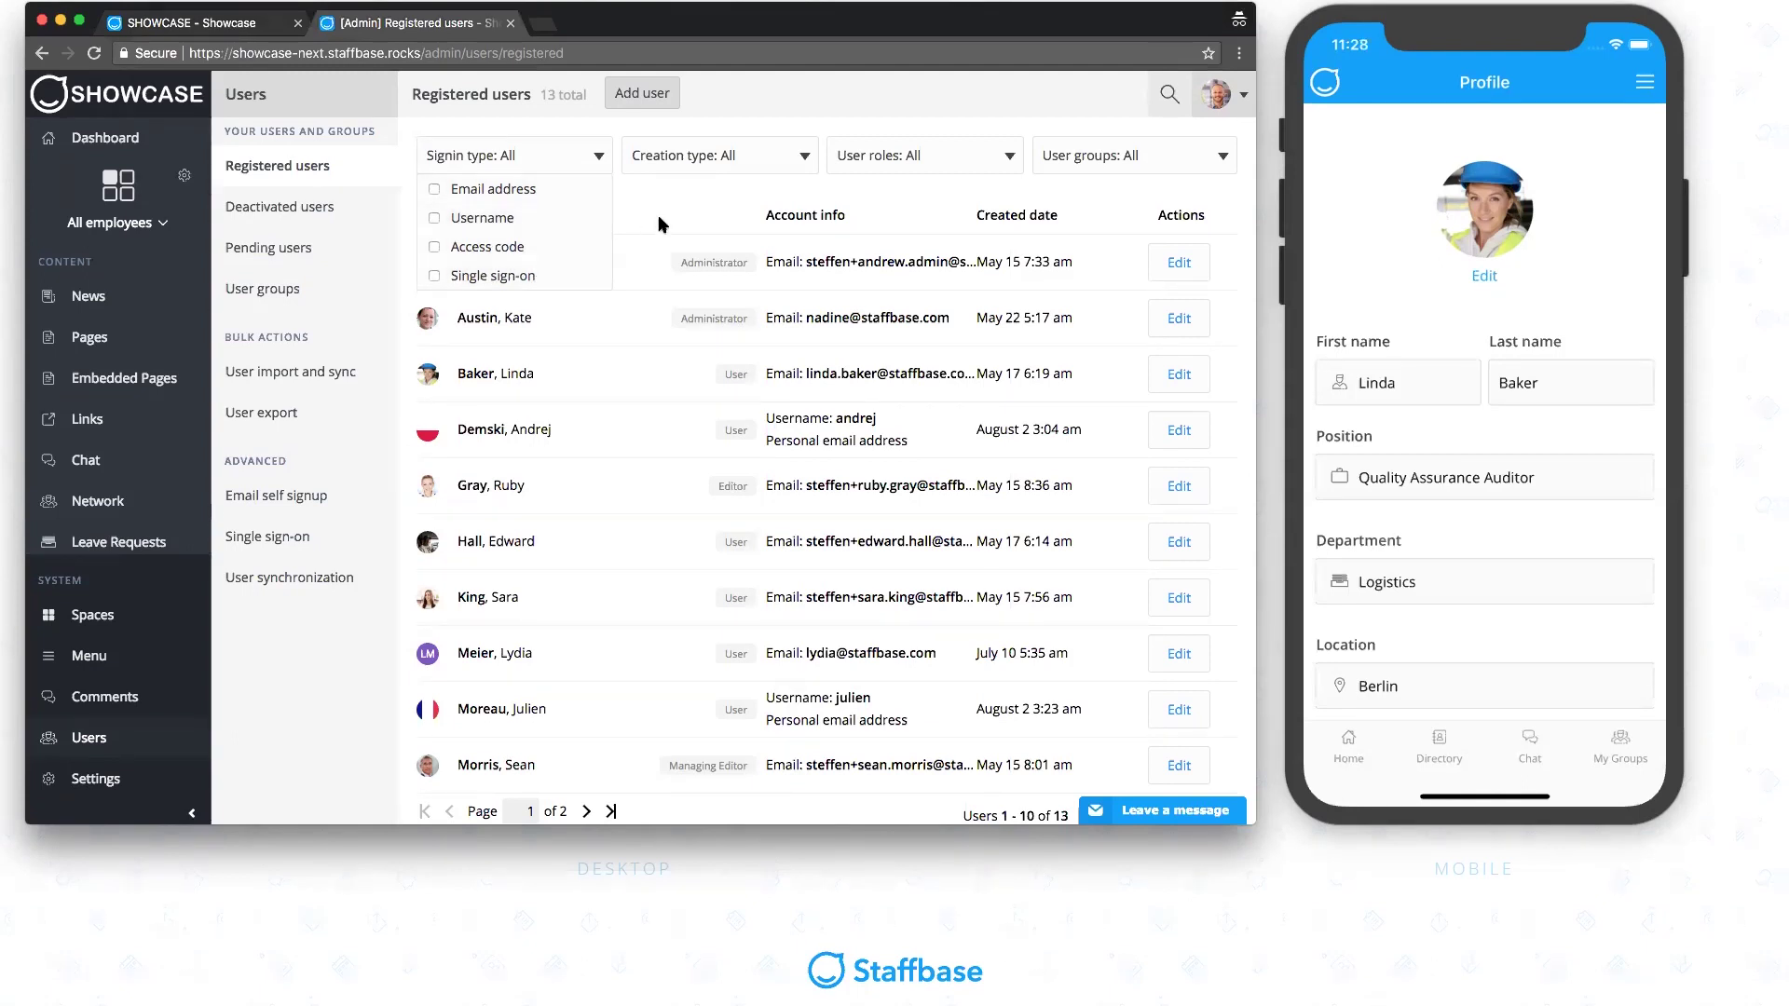
left_click(700, 164)
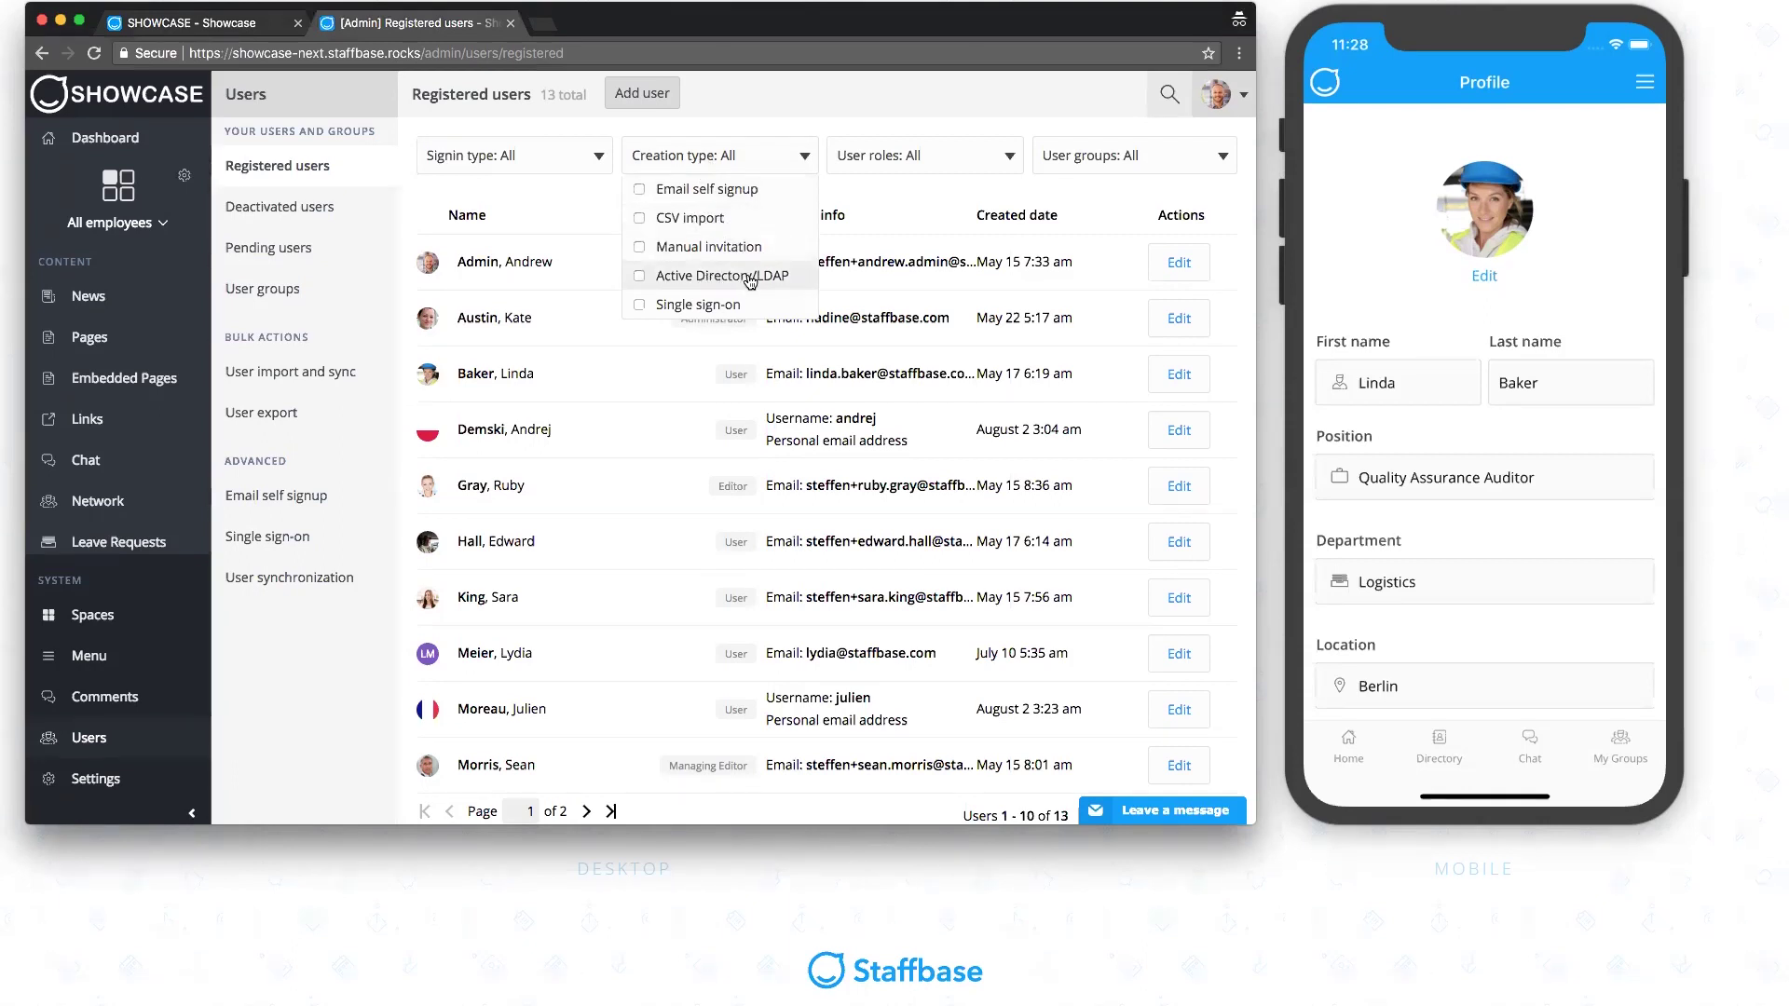
left_click(975, 156)
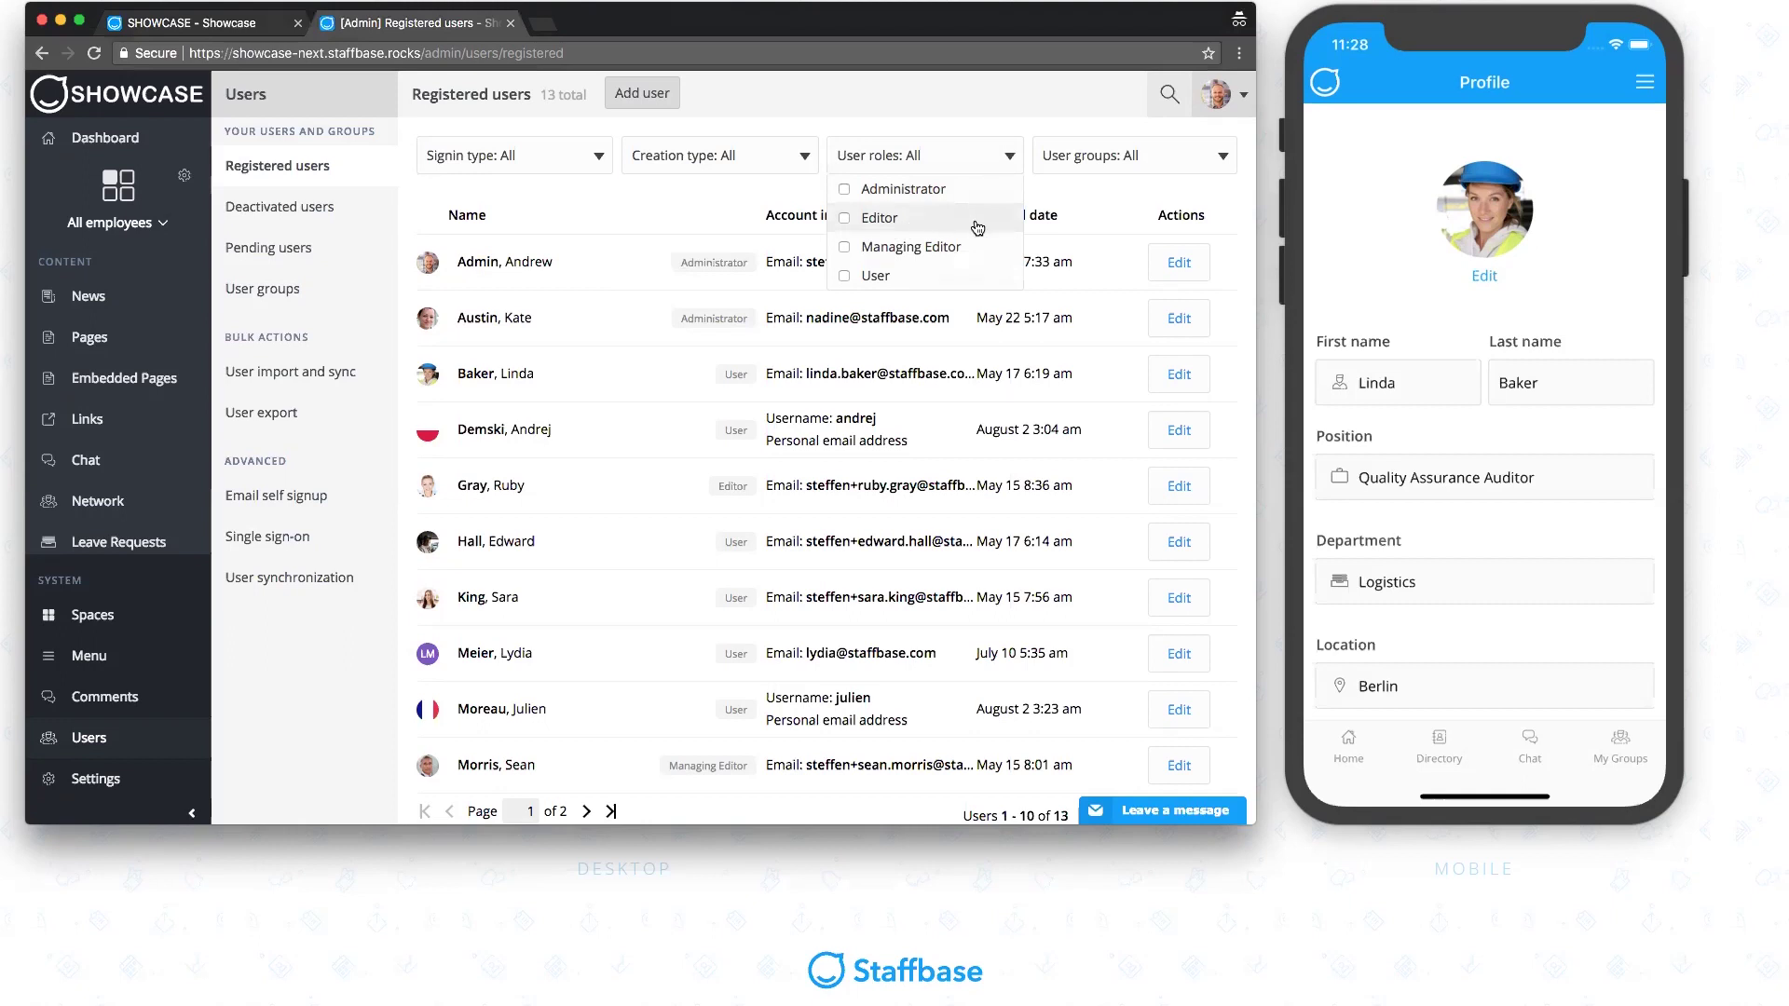
left_click(1180, 158)
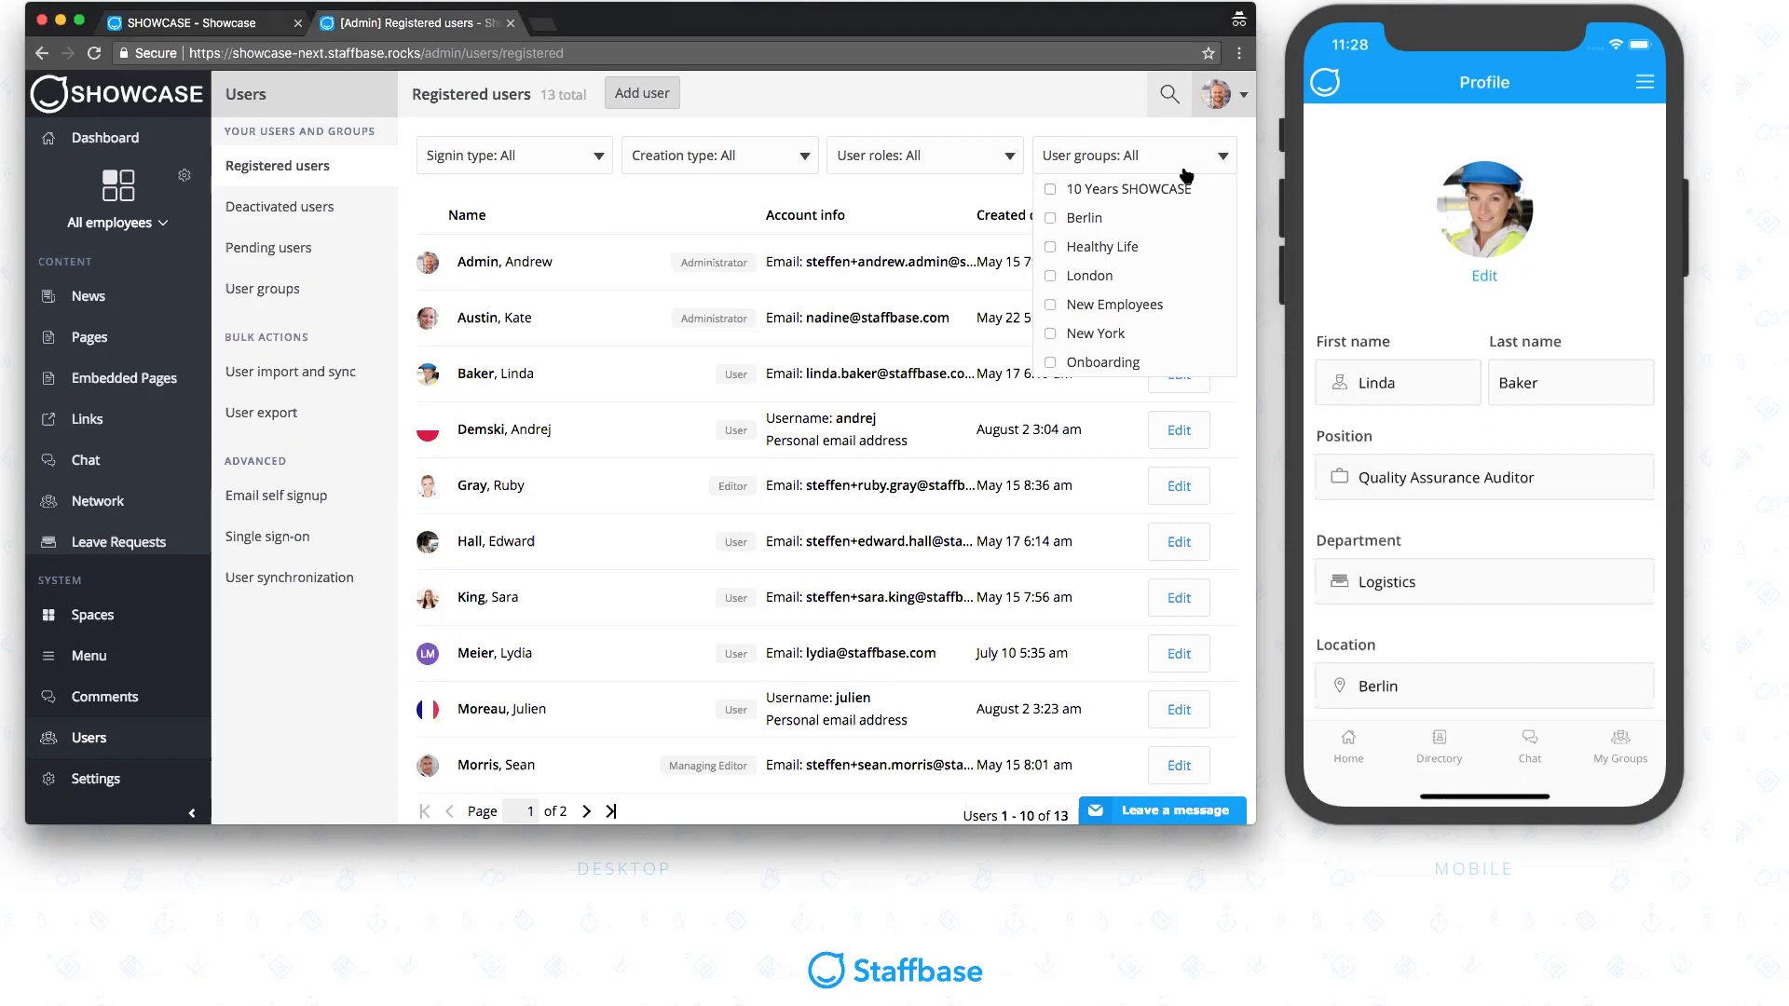
Step: Filter registered users to the Onboarding group and the User role, leaving two users
left_click(1135, 363)
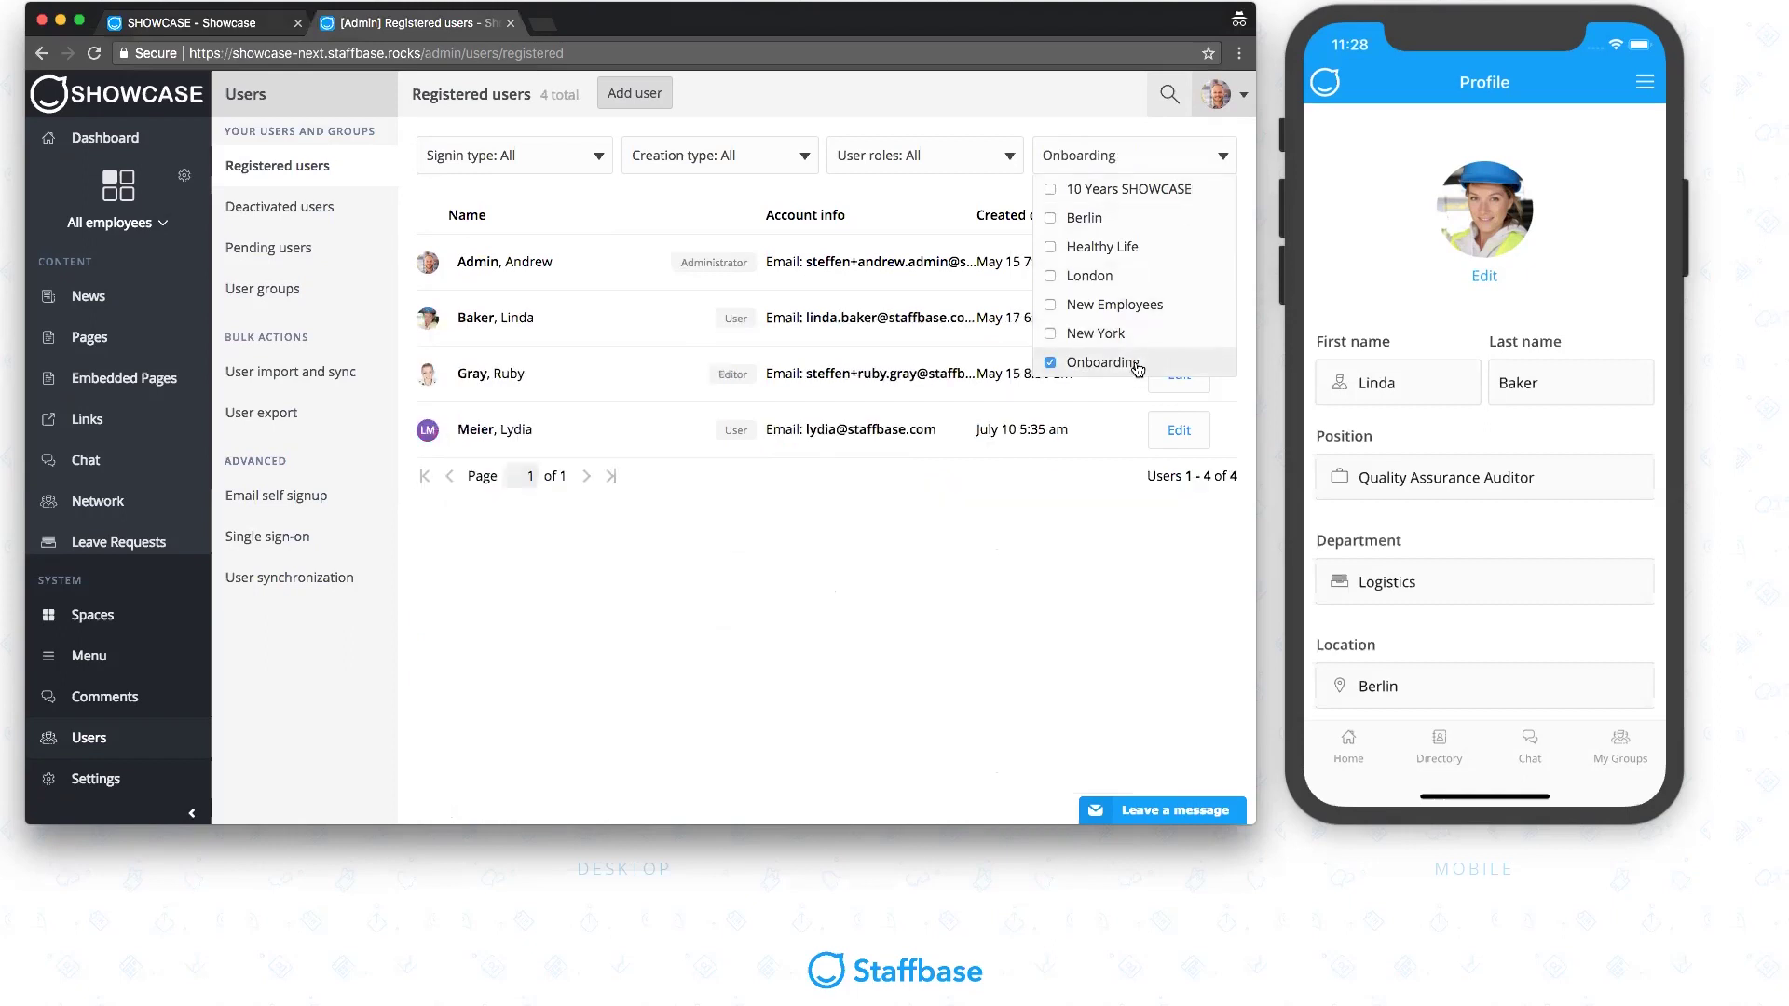
left_click(996, 164)
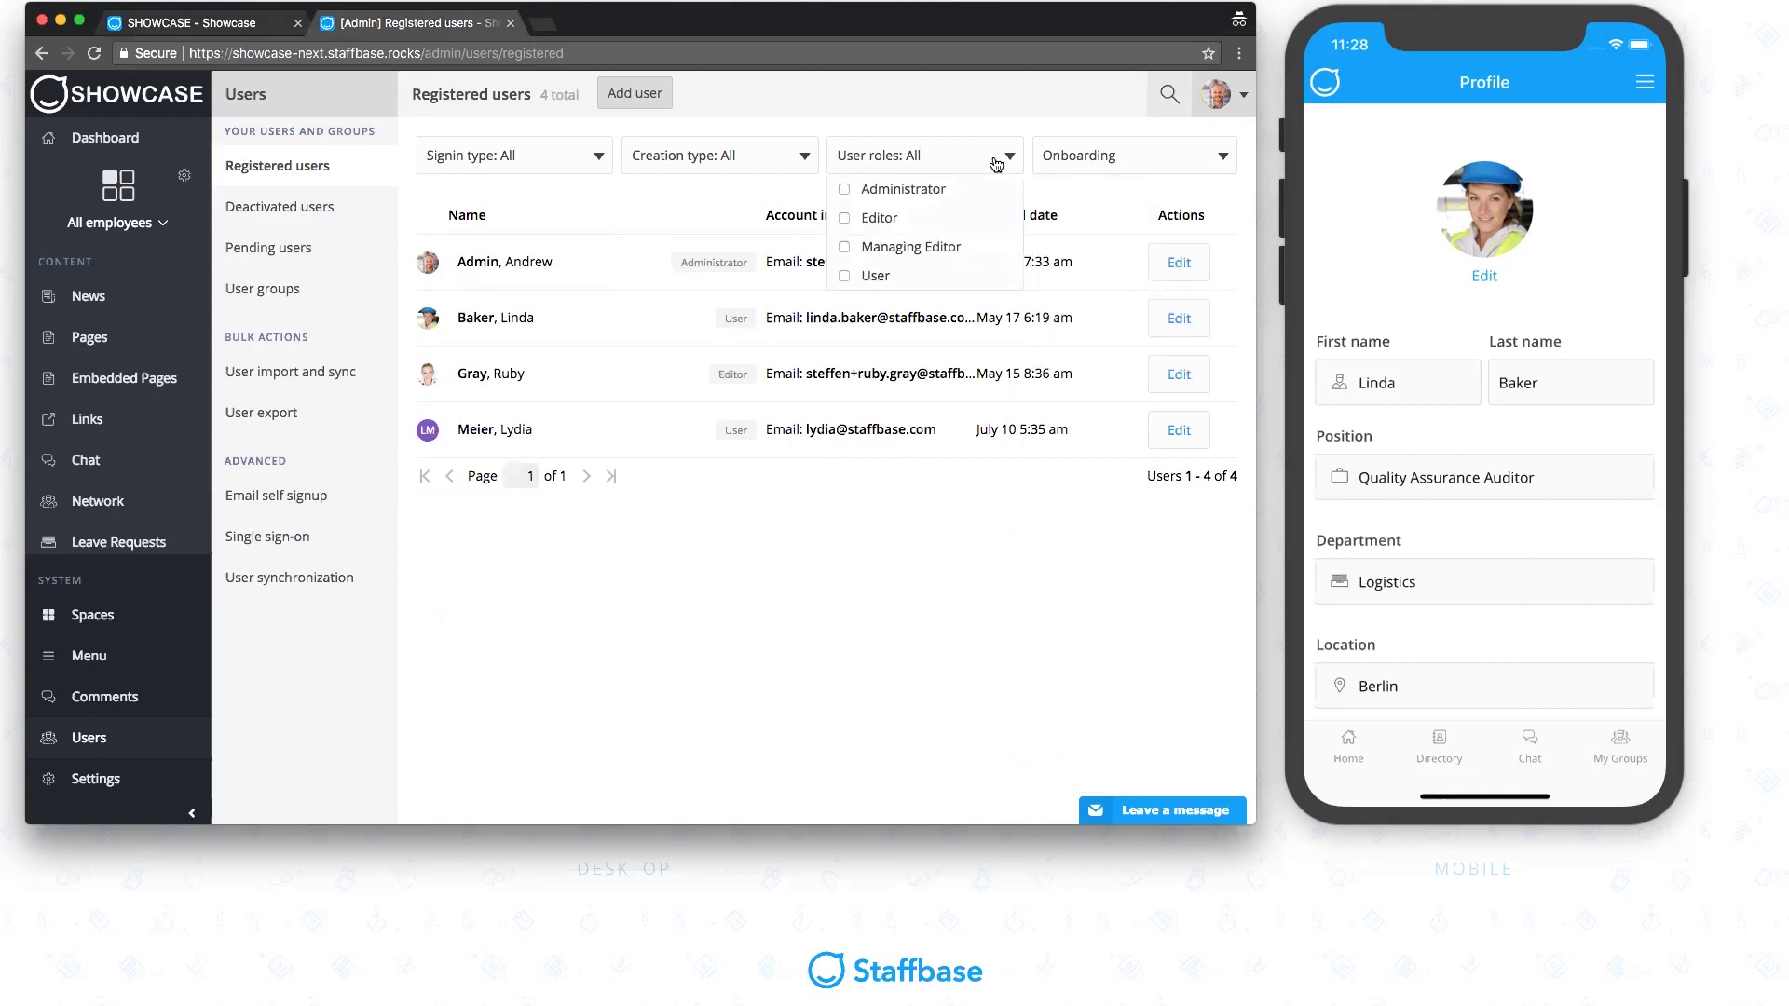
left_click(934, 275)
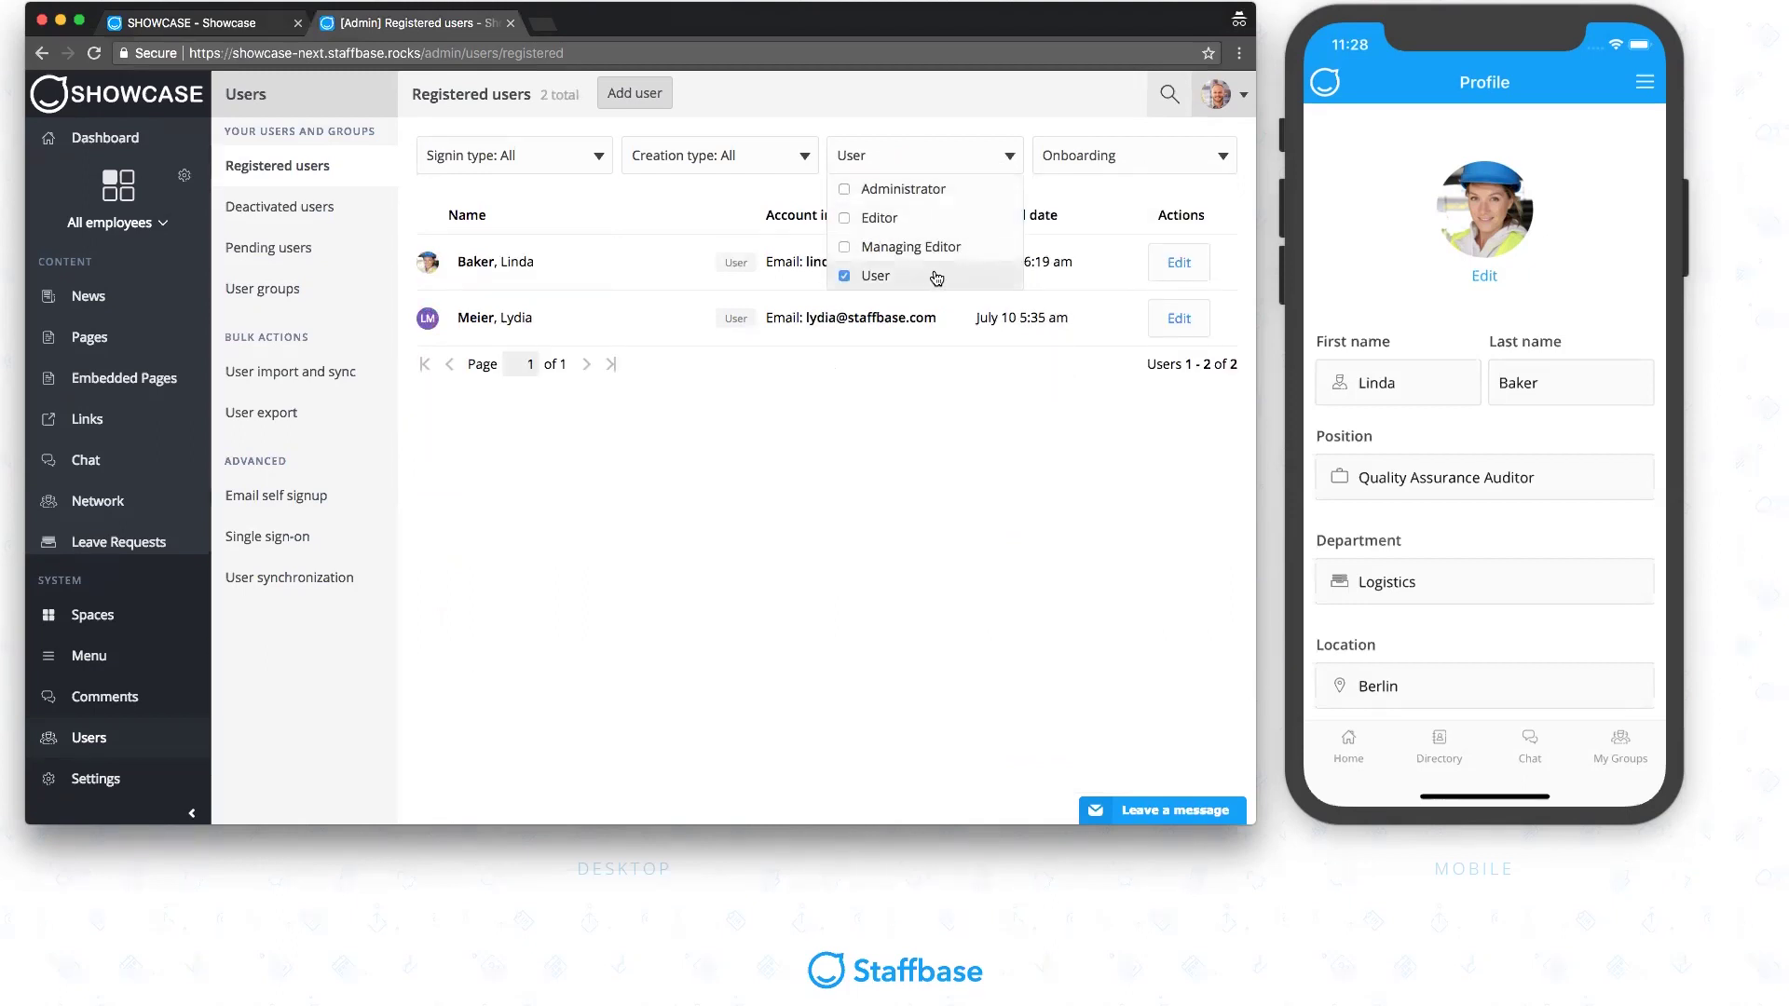
left_click(934, 376)
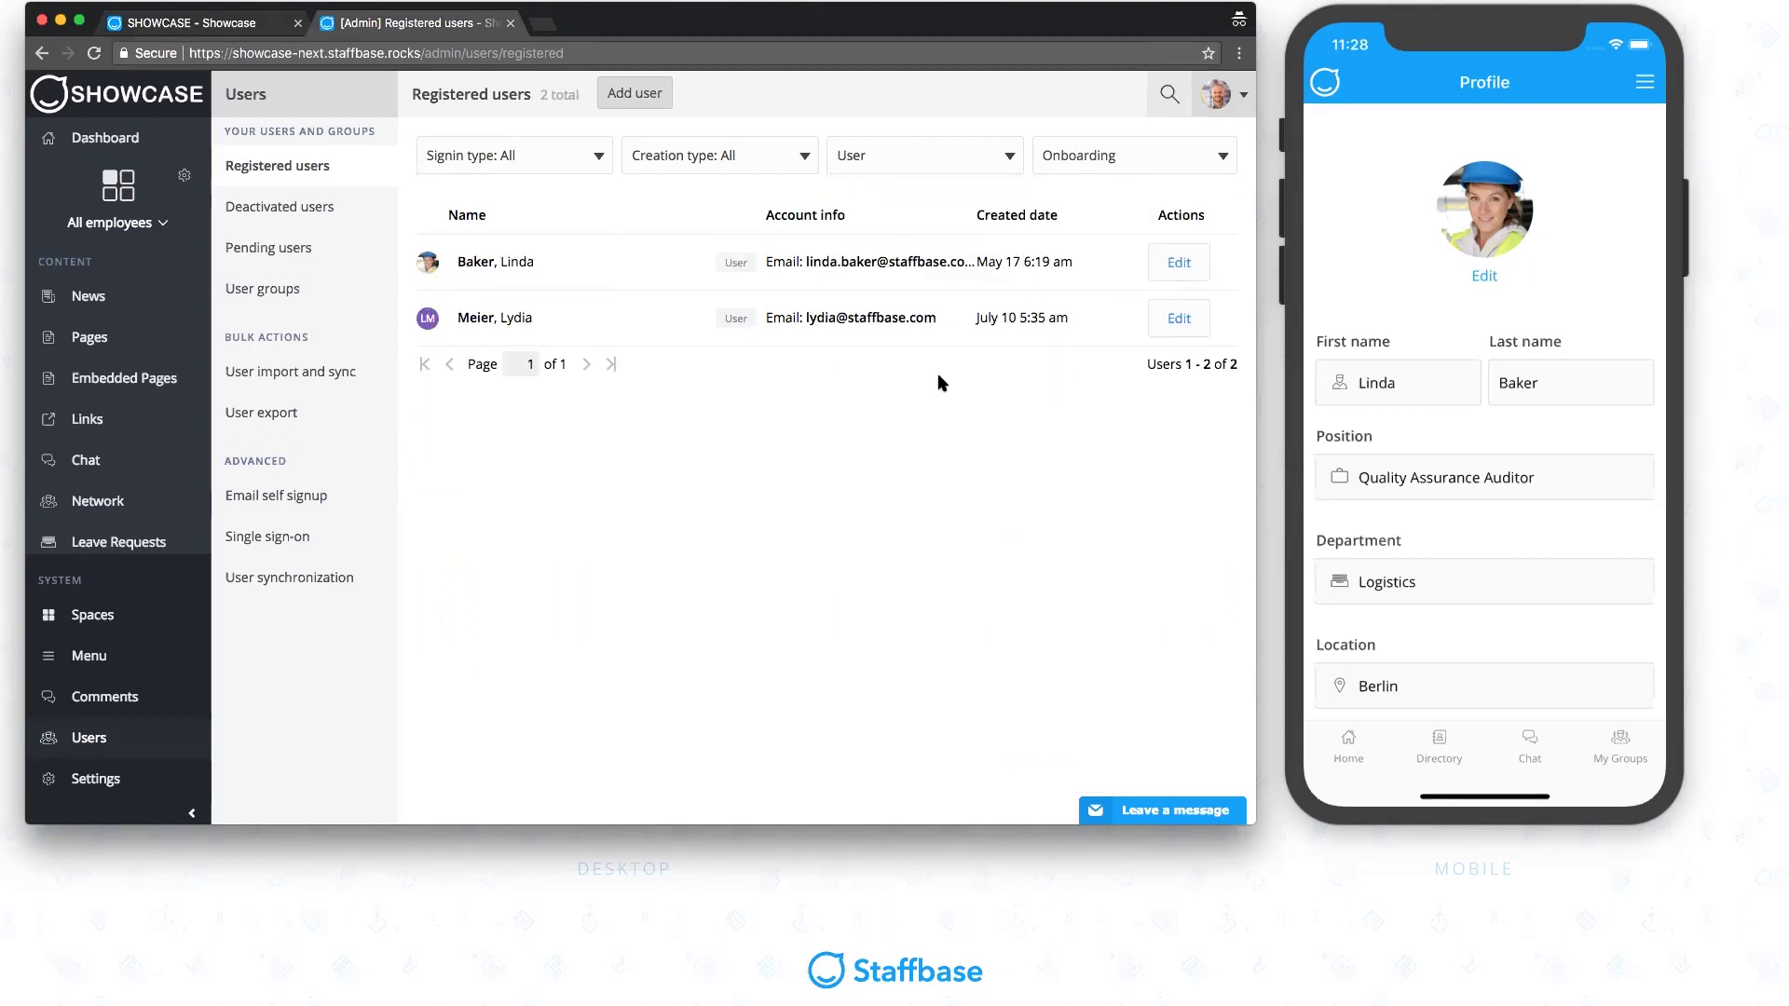
left_click(1165, 102)
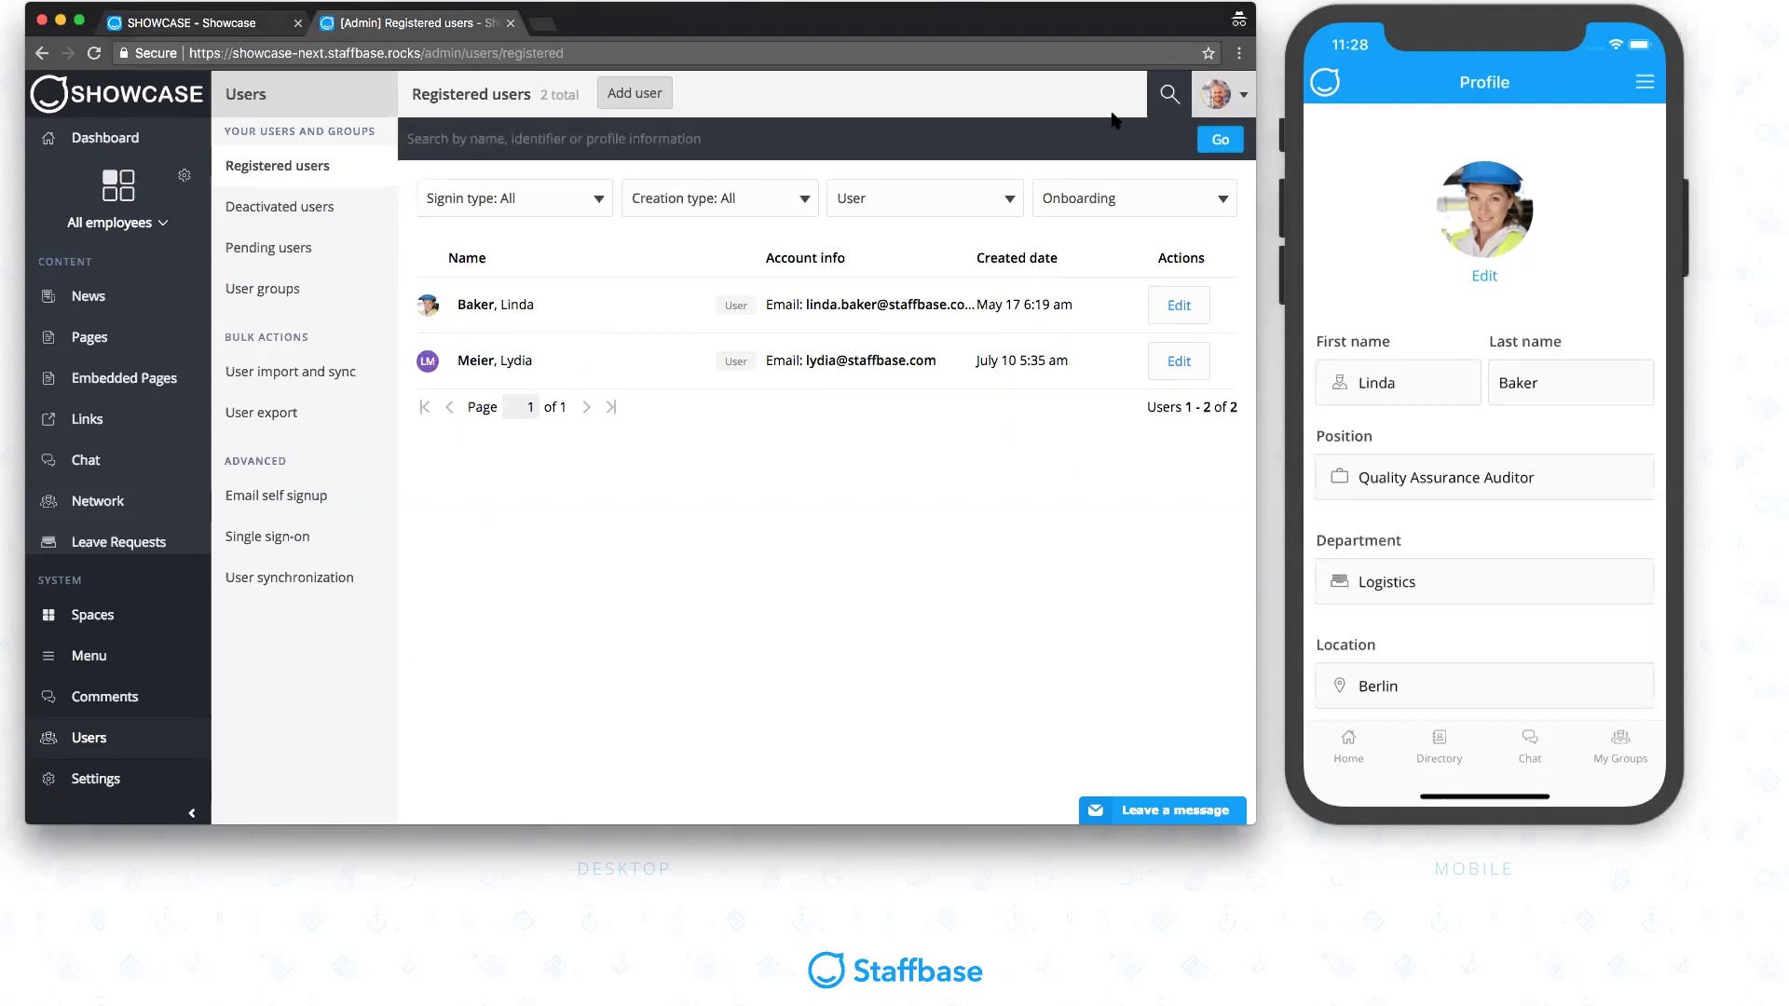
Step: Search the filtered users for 'Logistics' to narrow the list to one user
type("Logisti")
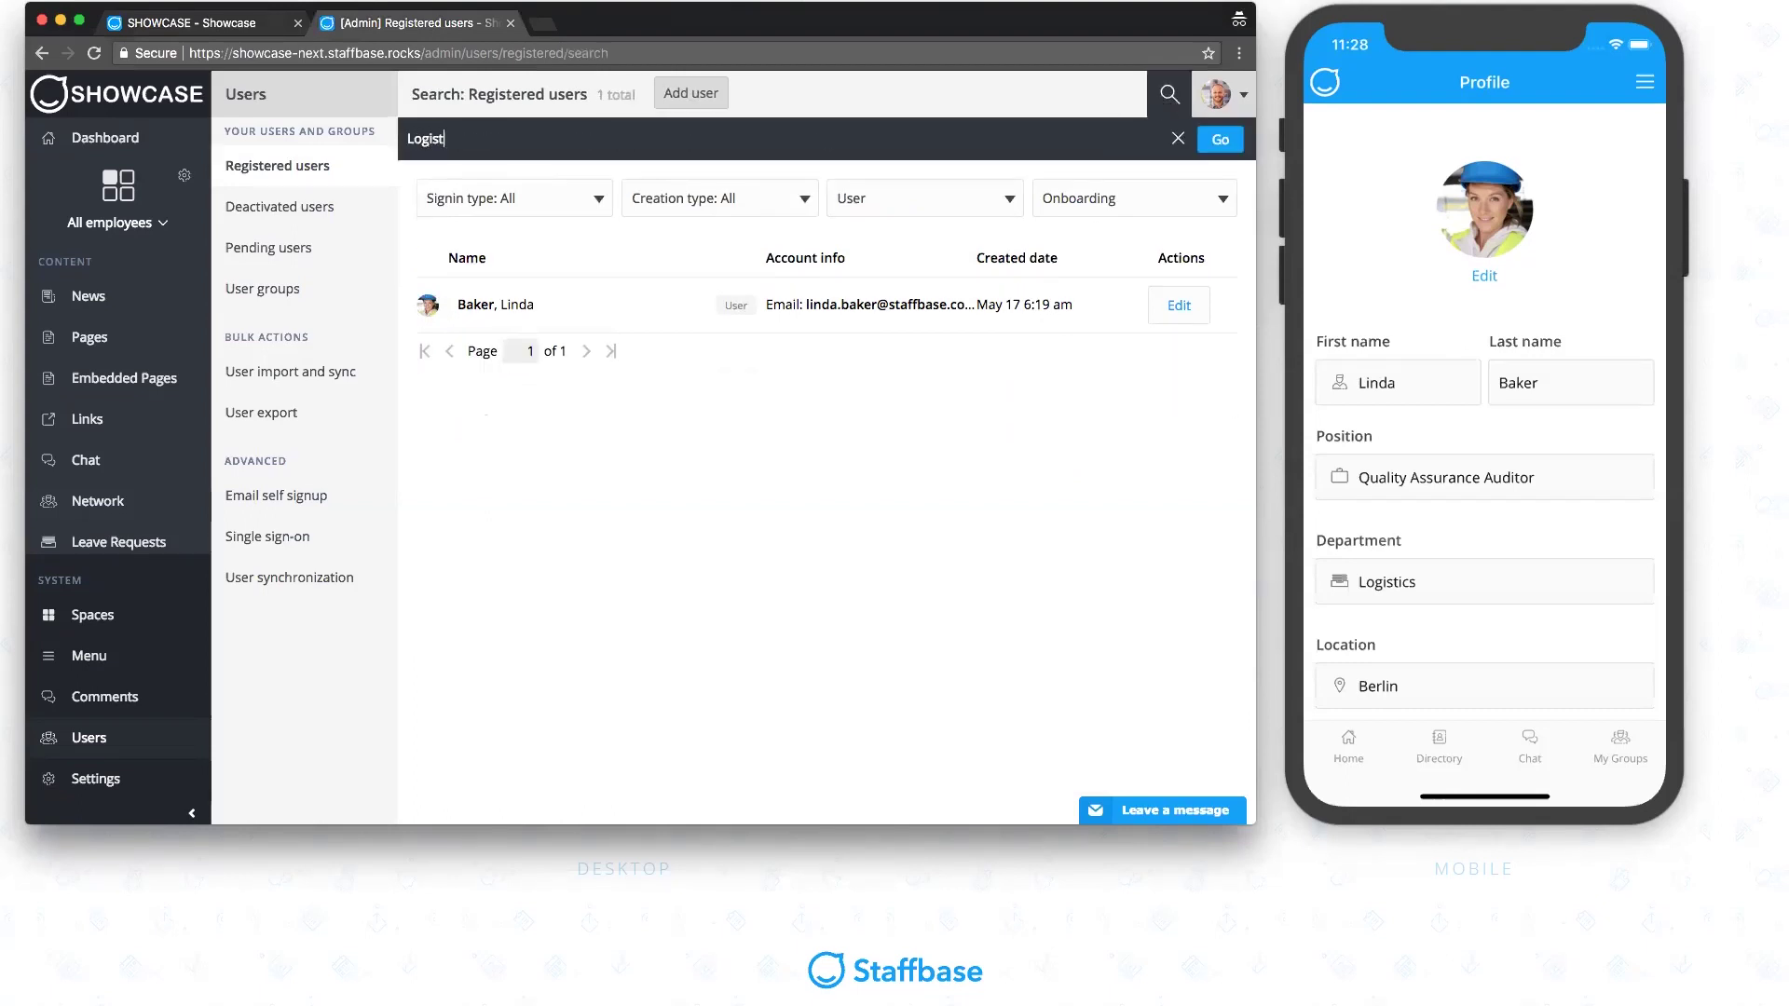
type("cs")
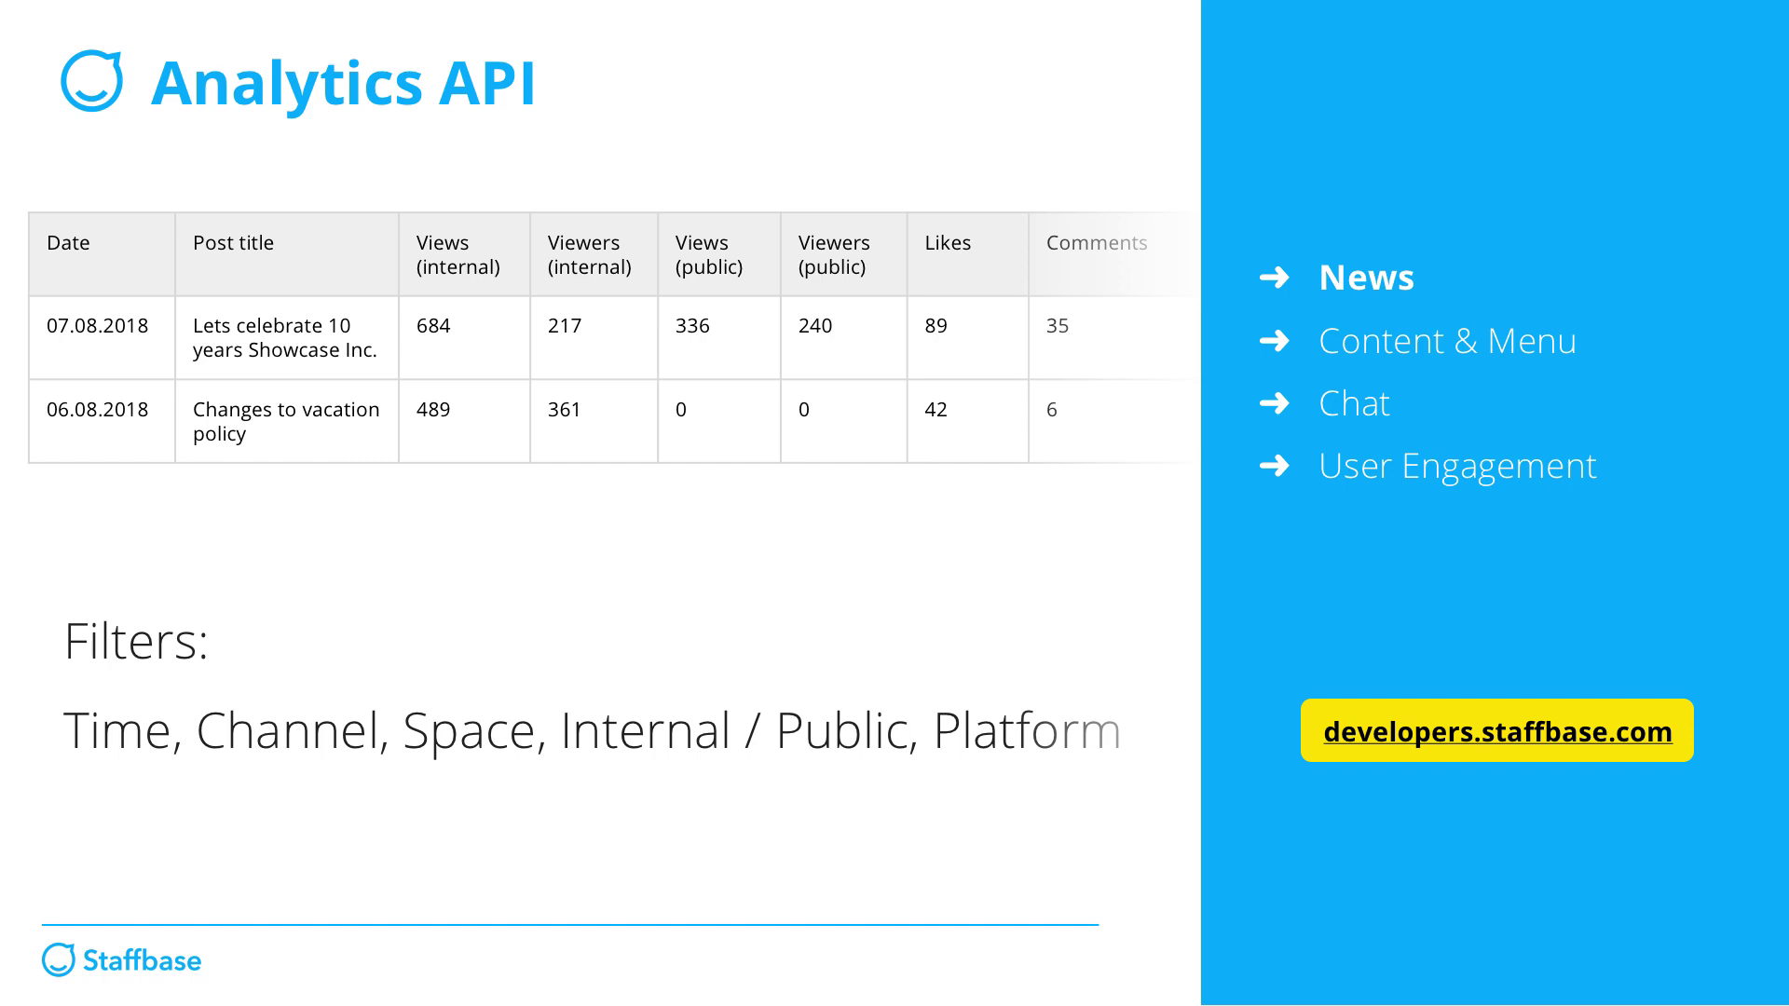
Step: Advance through the Content & Menu, Chat and User Engagement analytics slides
key("Right")
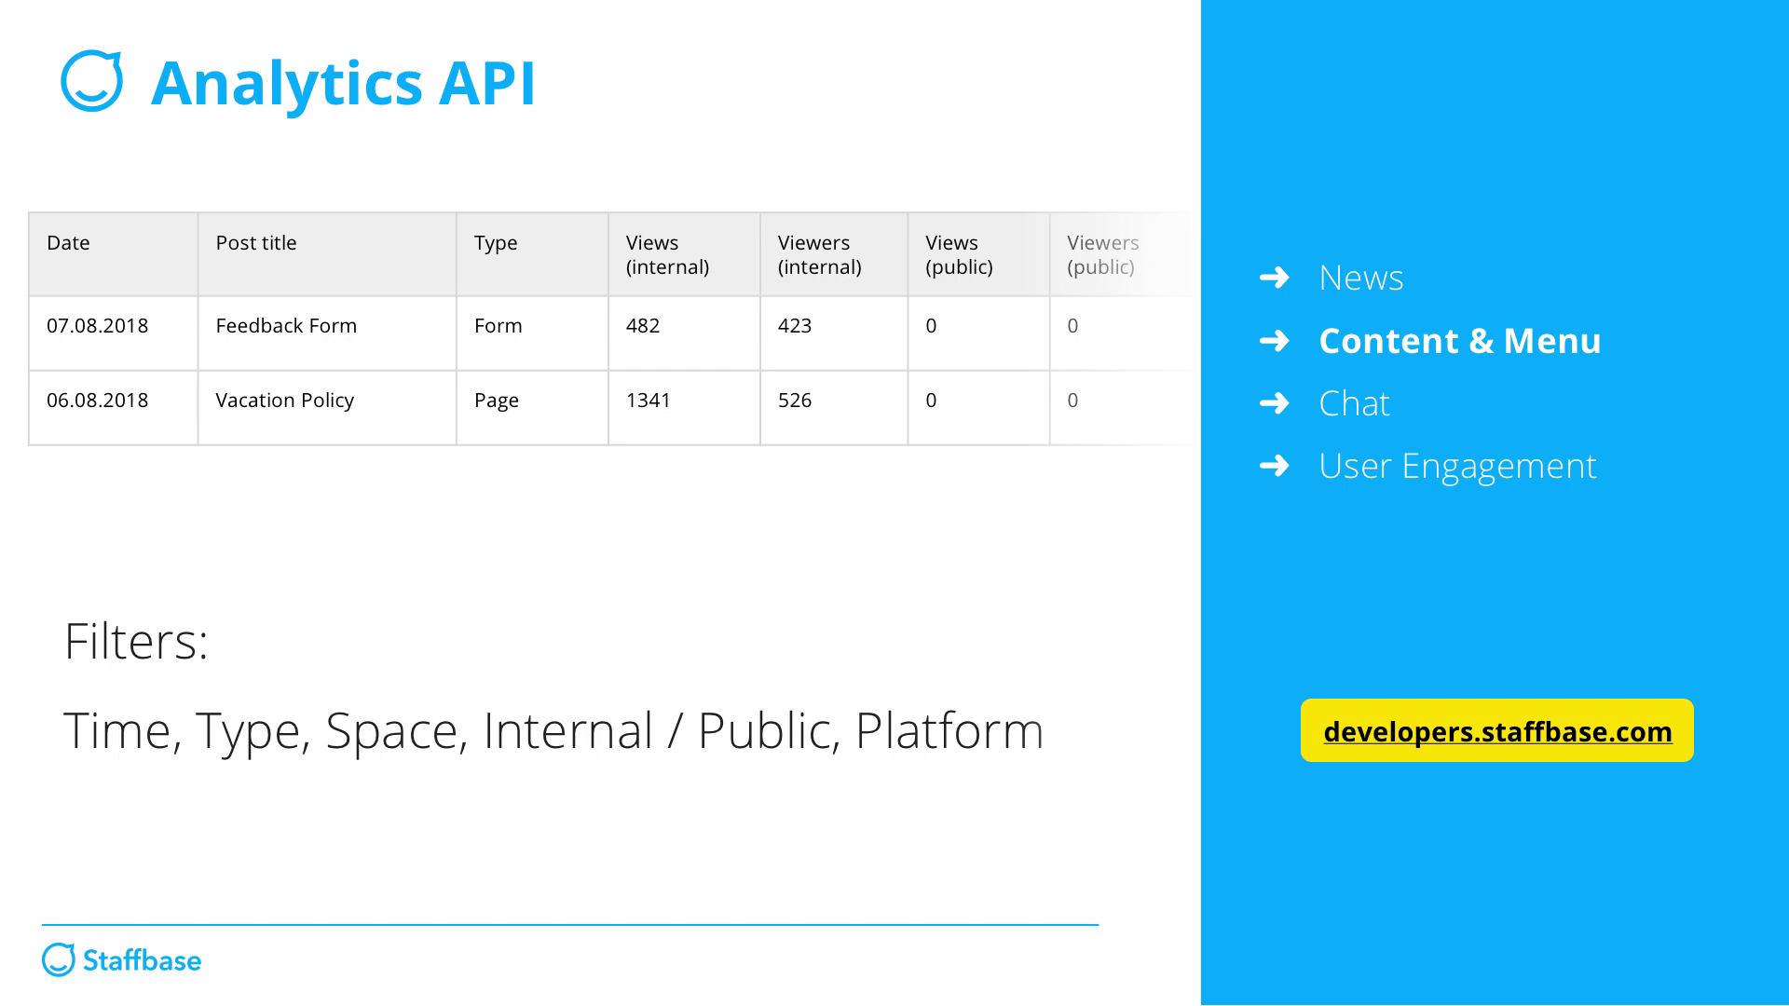
key("Right")
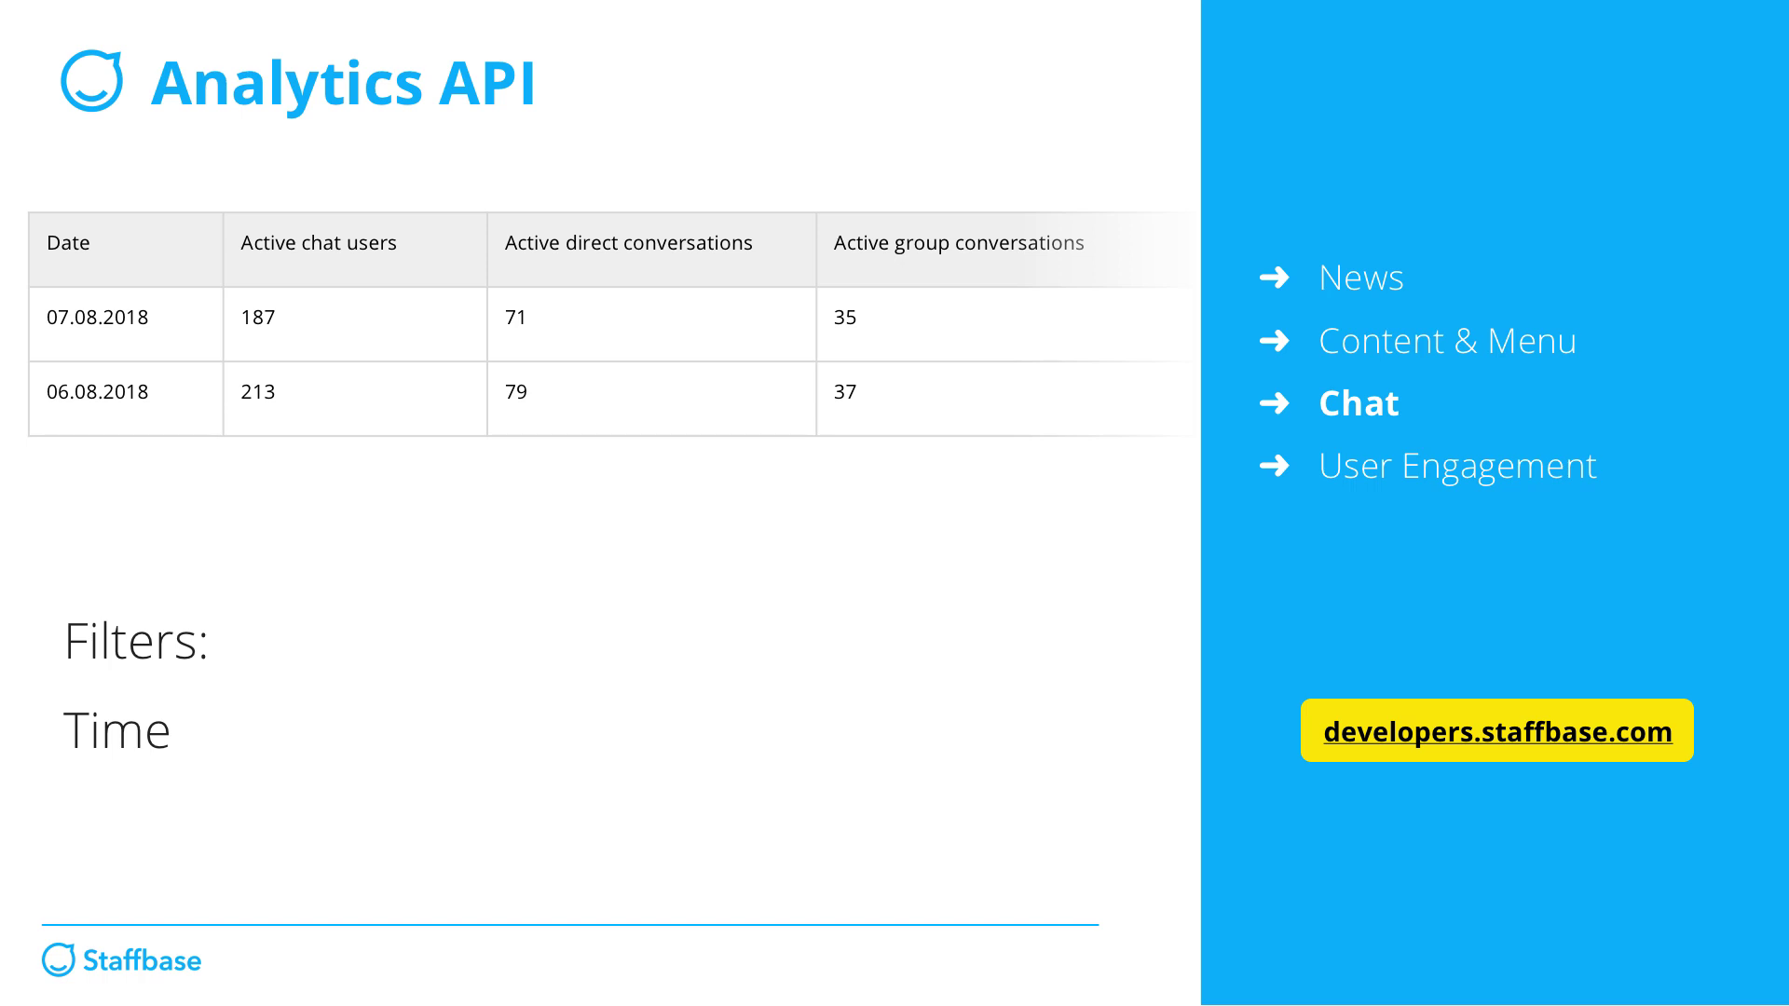
key("Right")
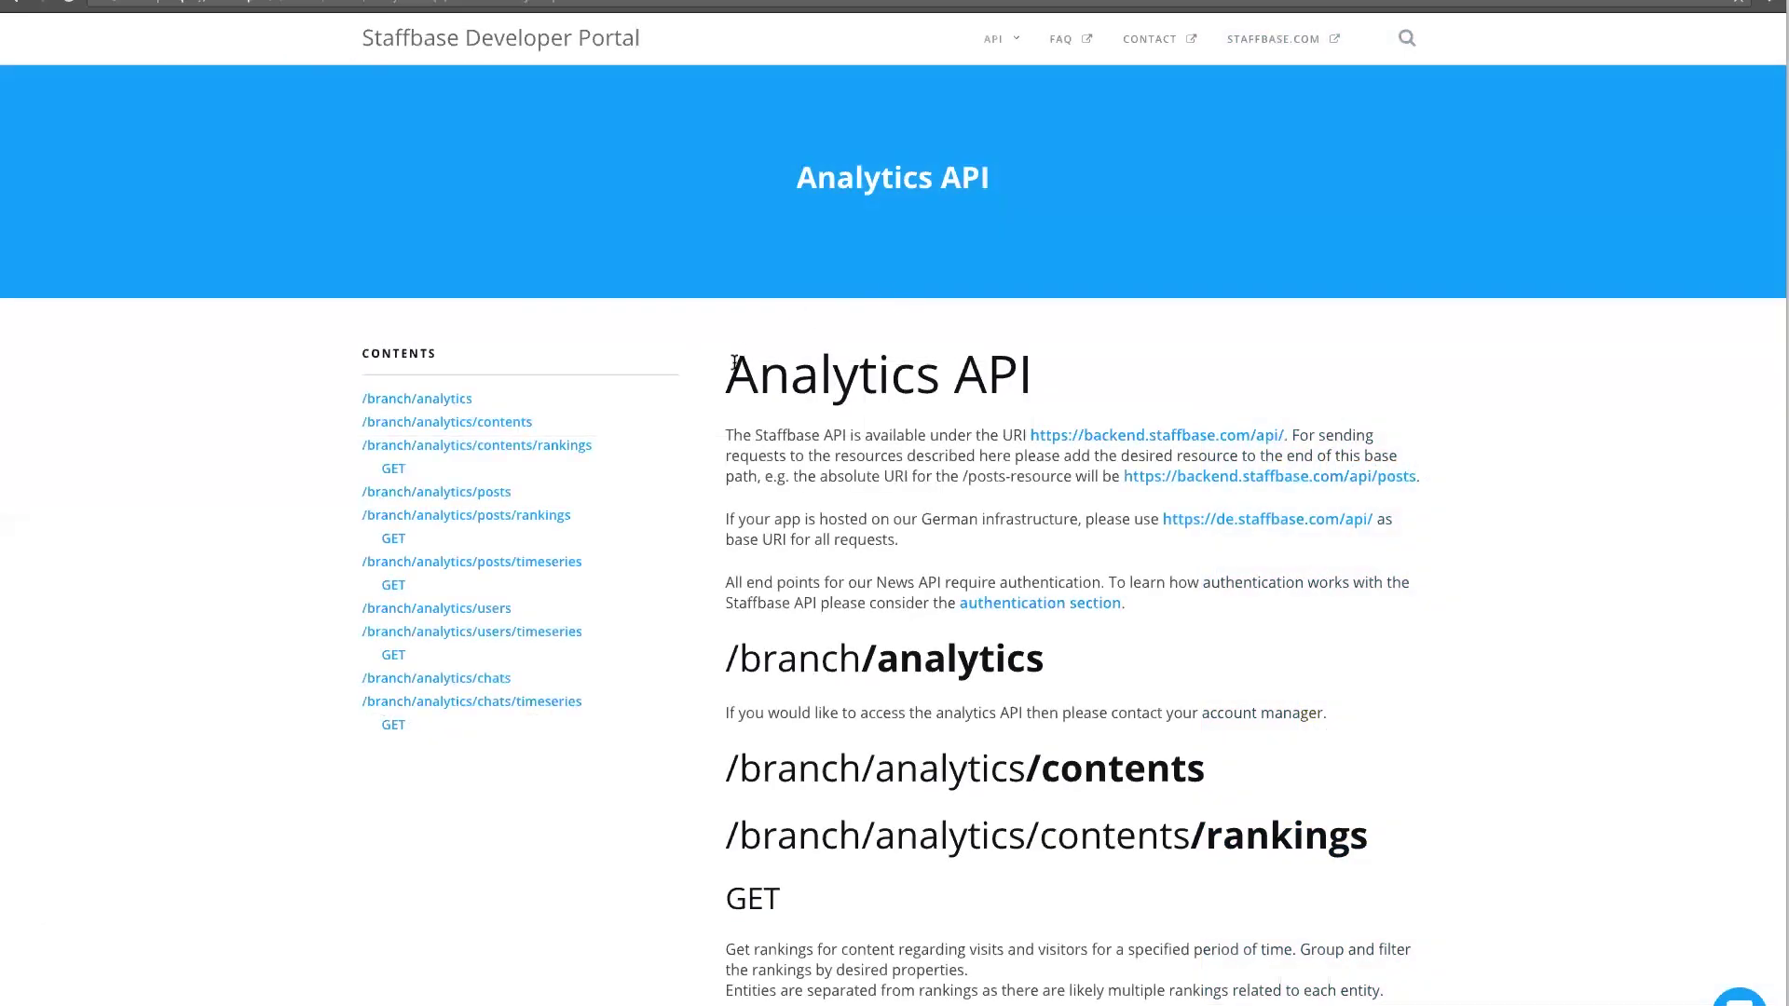
Step: Scroll the Analytics API docs past the users timeseries examples to the chats section
left_click_drag(726, 374, 1016, 375)
scroll(1384, 425, "down", 1)
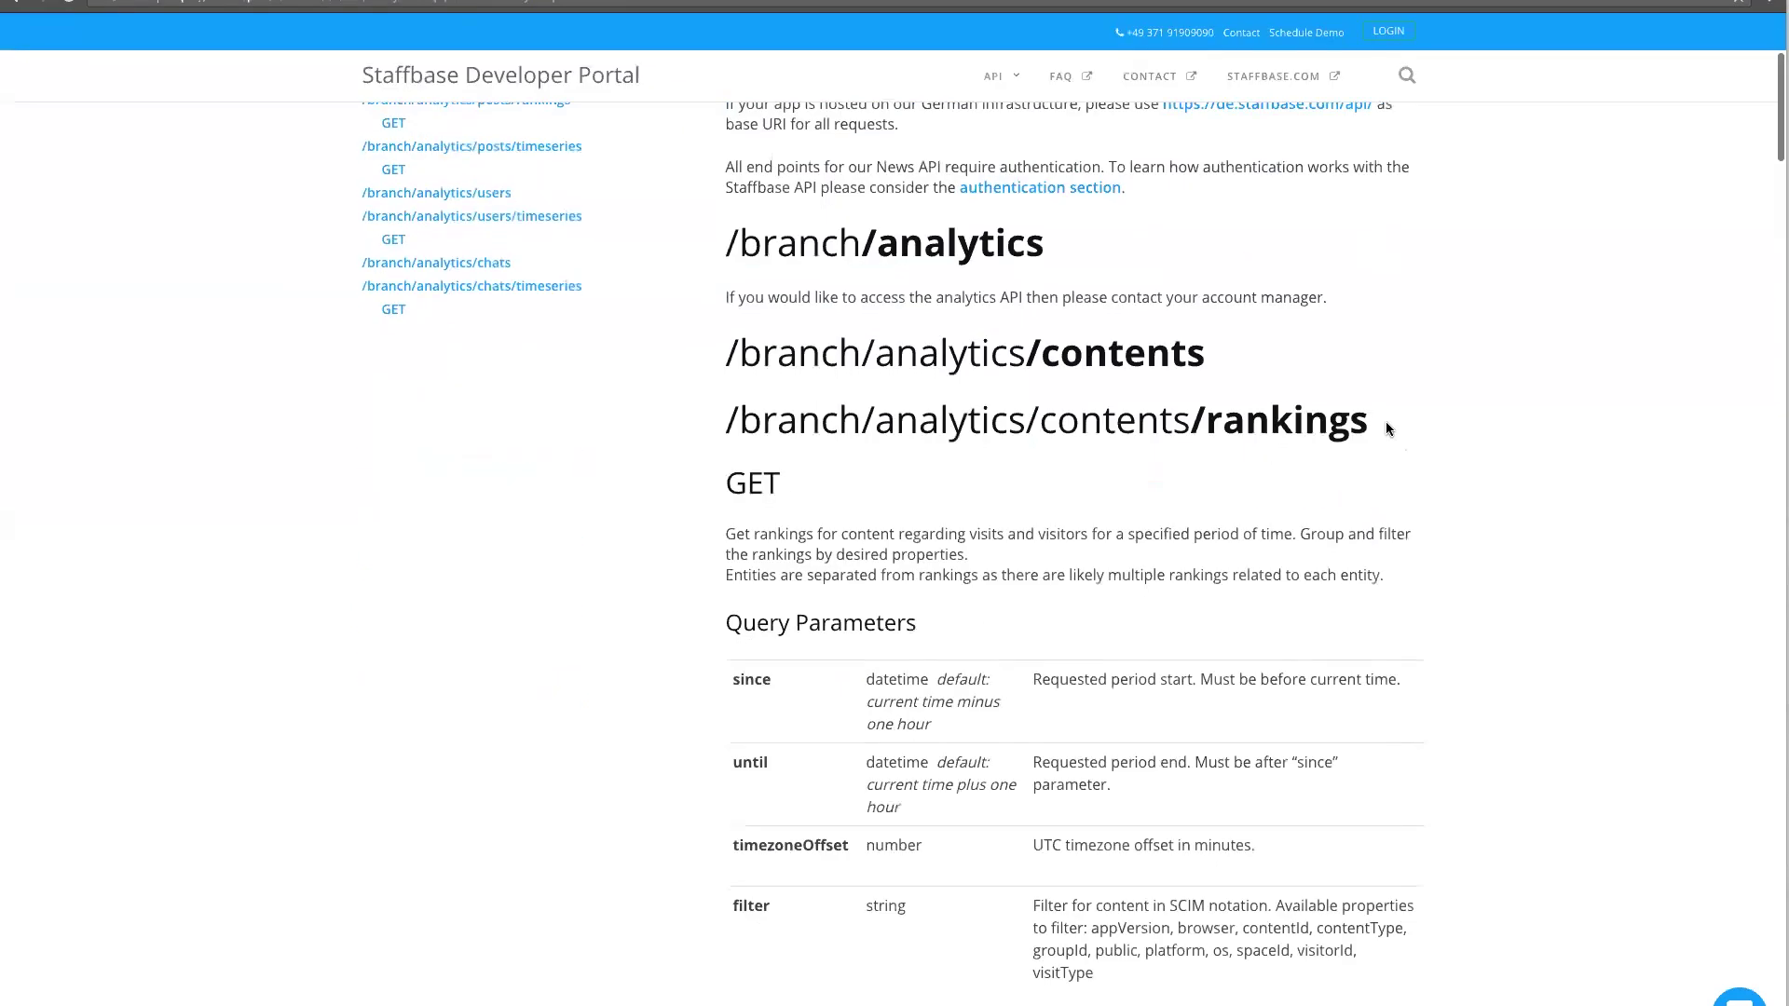
scroll(1387, 427, "down", 20)
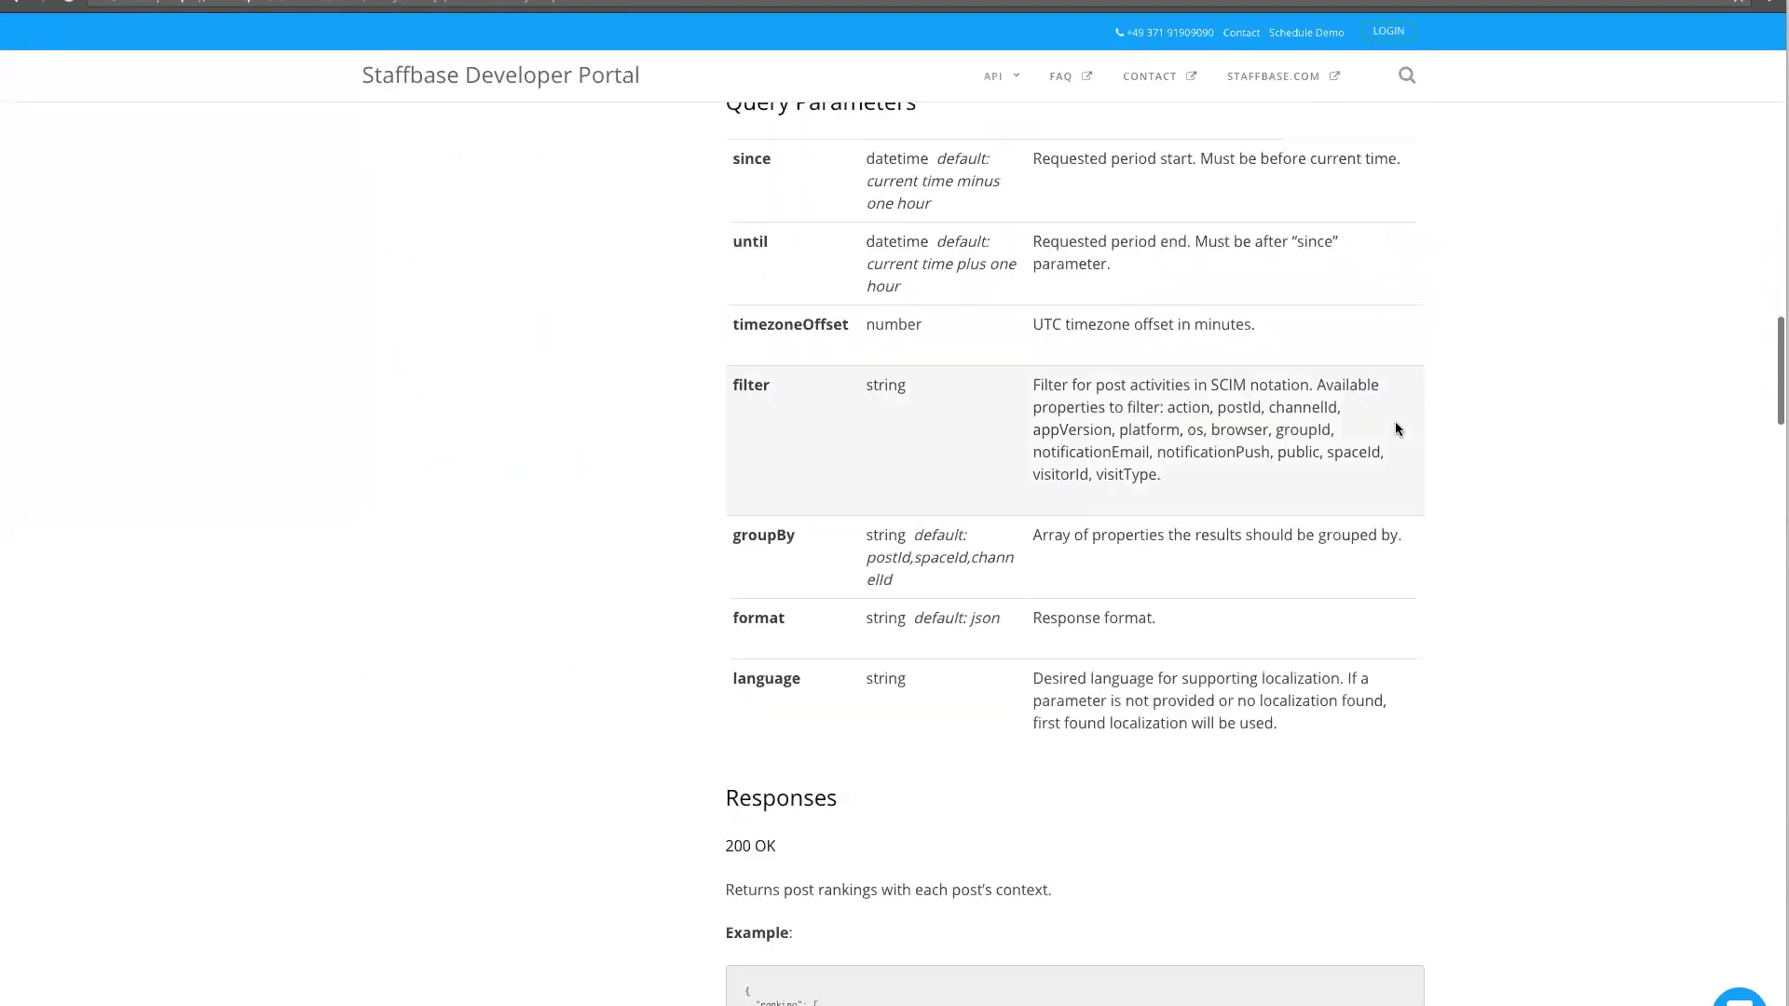
scroll(1395, 429, "down", 20)
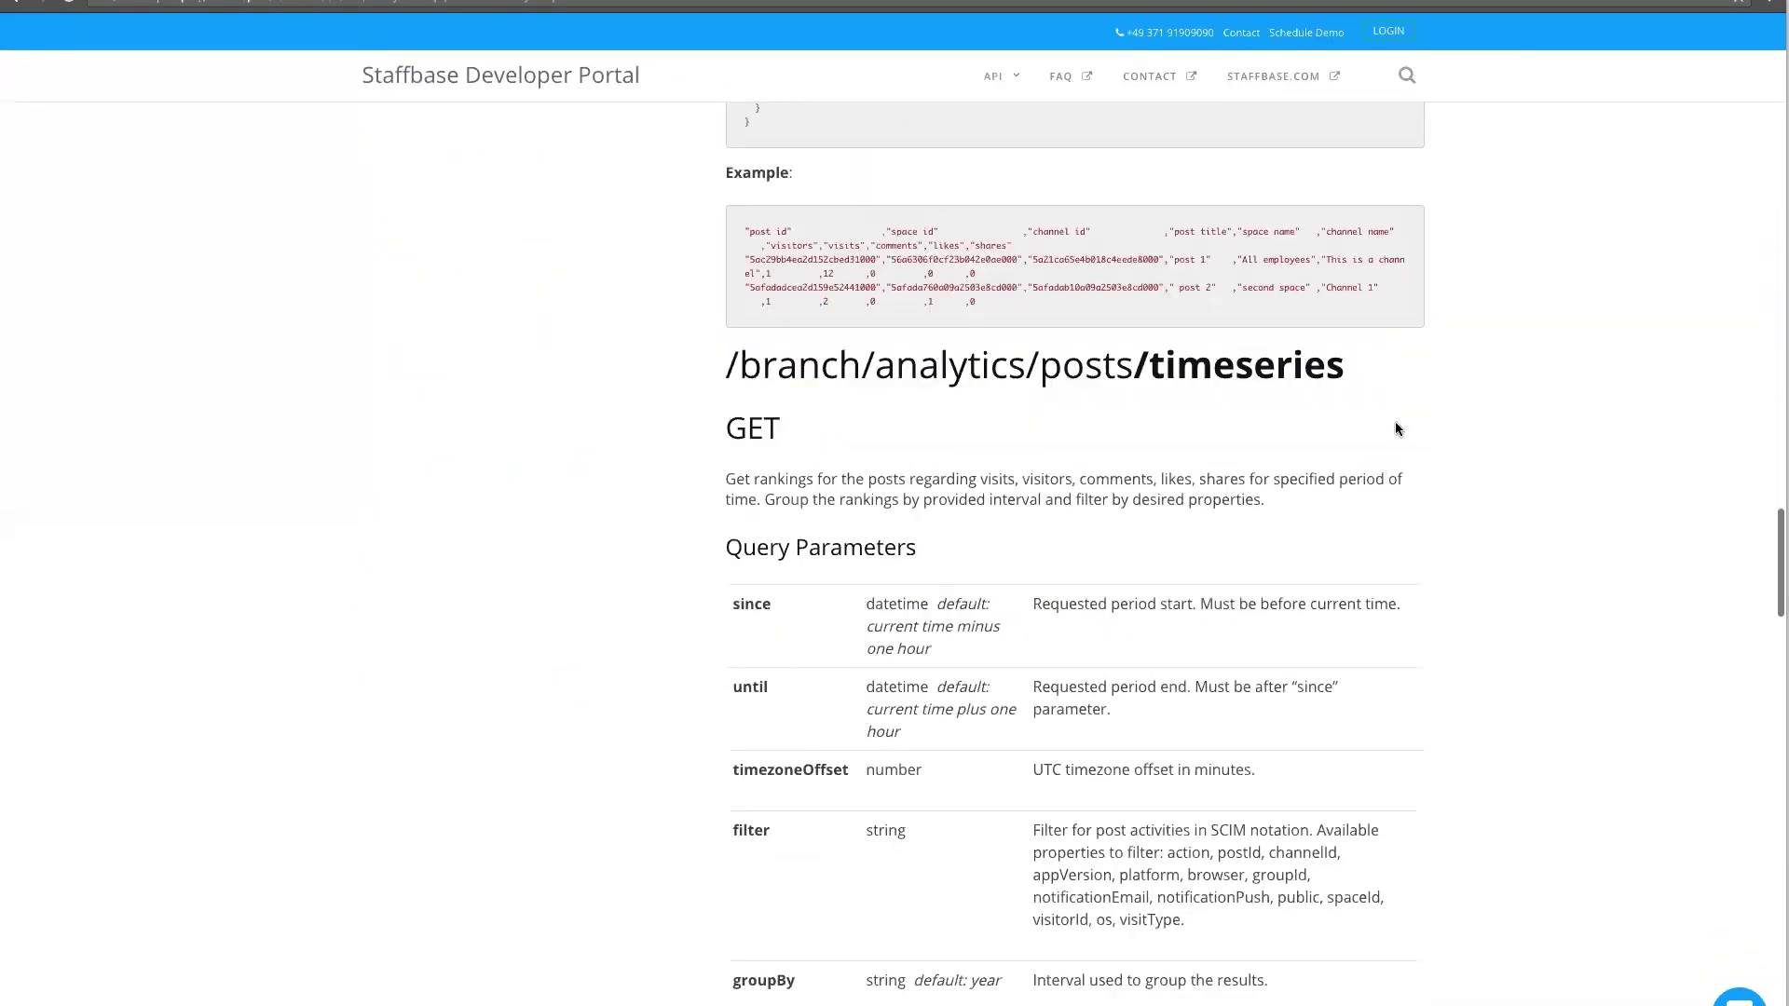
scroll(1395, 428, "down", 20)
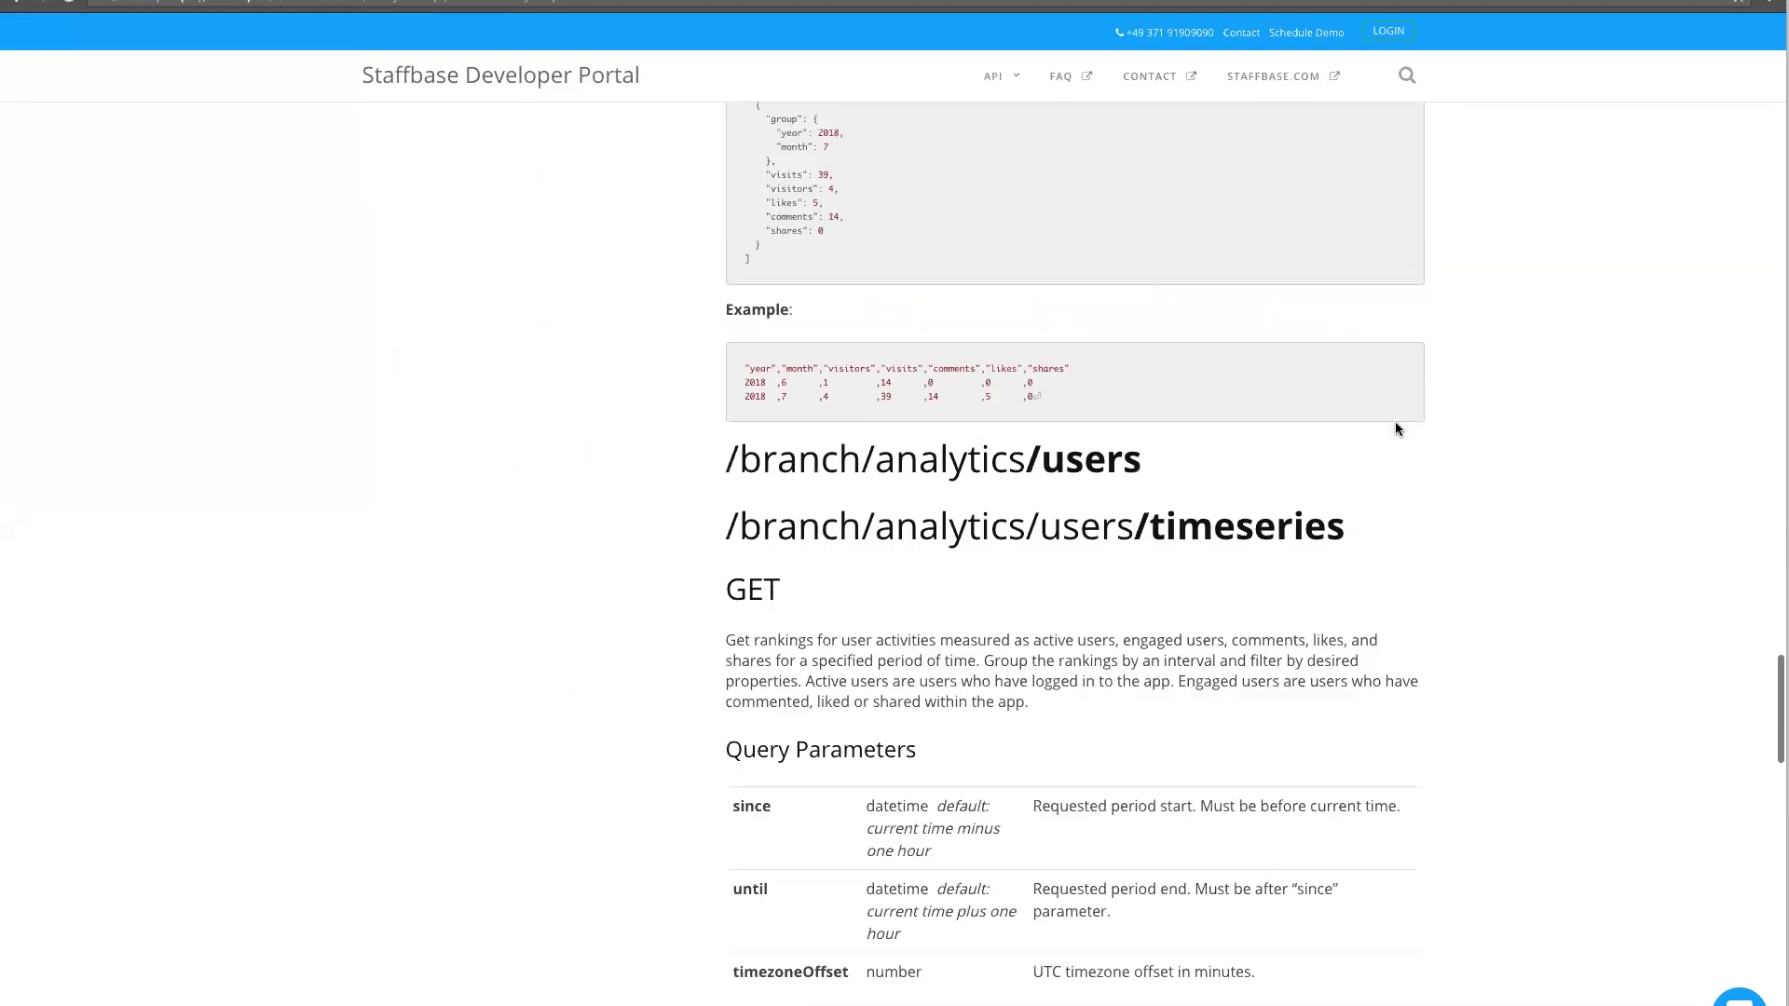
scroll(1395, 428, "down", 2)
left_click_drag(728, 362, 1342, 362)
scroll(1338, 369, "down", 10)
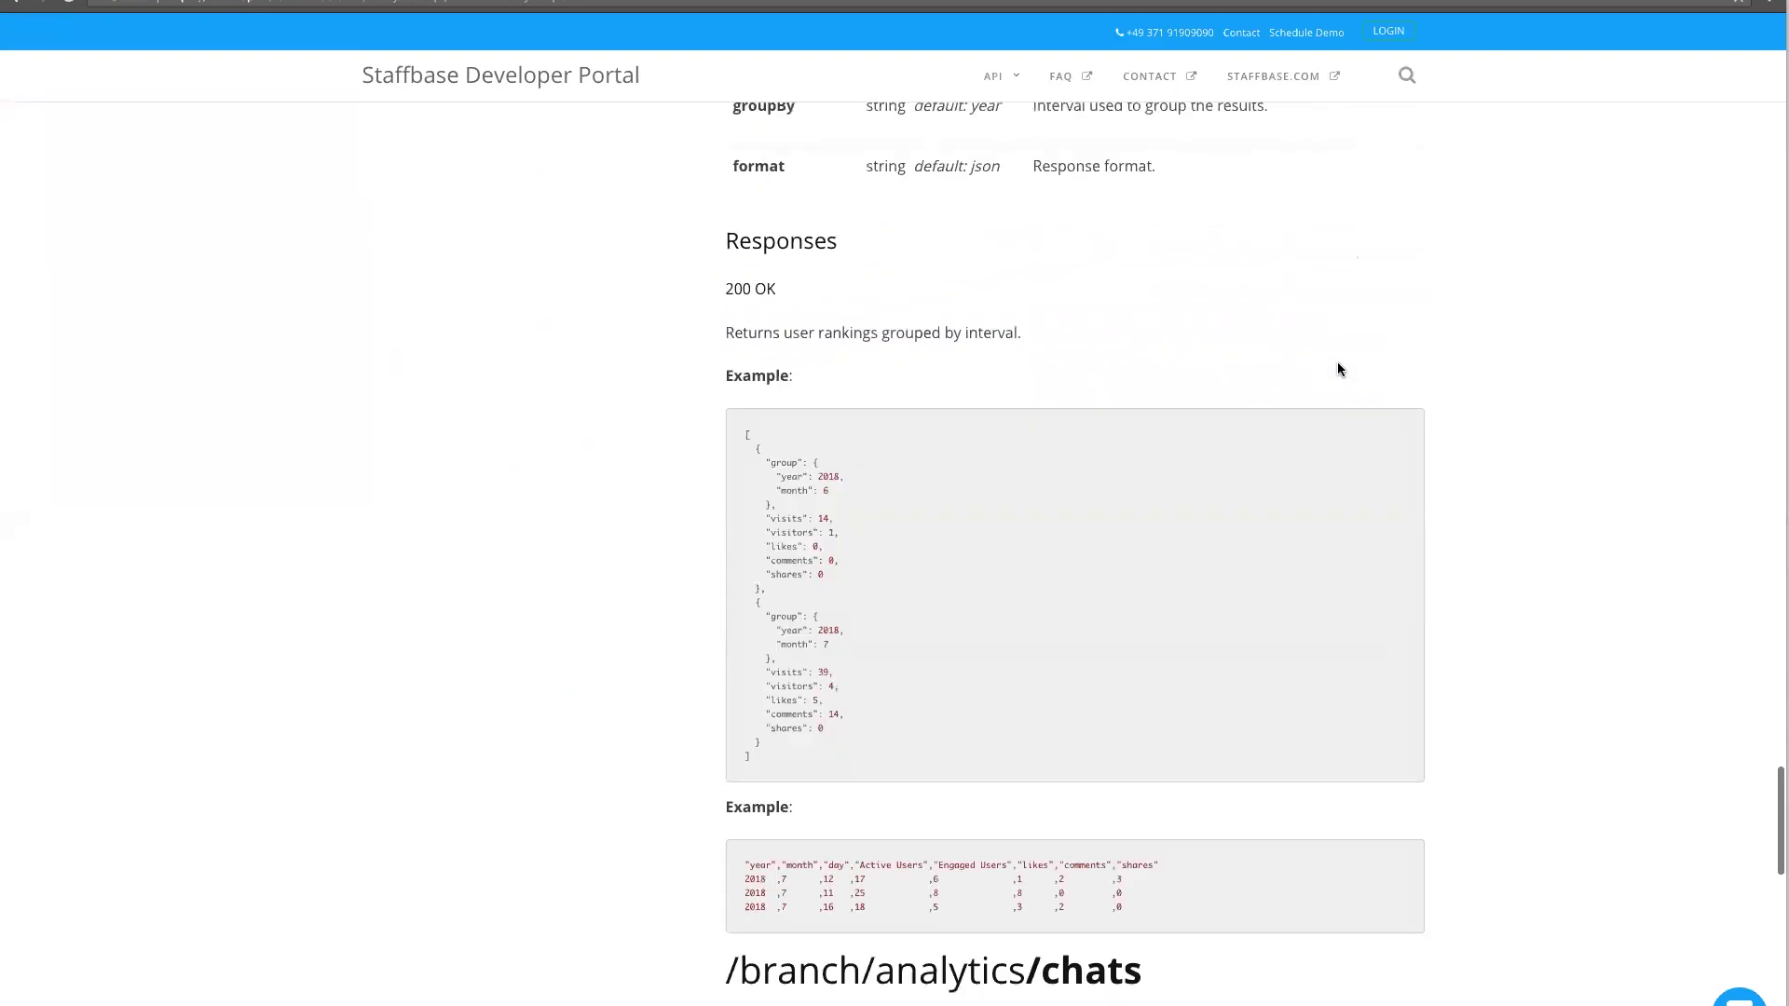
scroll(1338, 369, "down", 4)
left_click_drag(1139, 538, 745, 511)
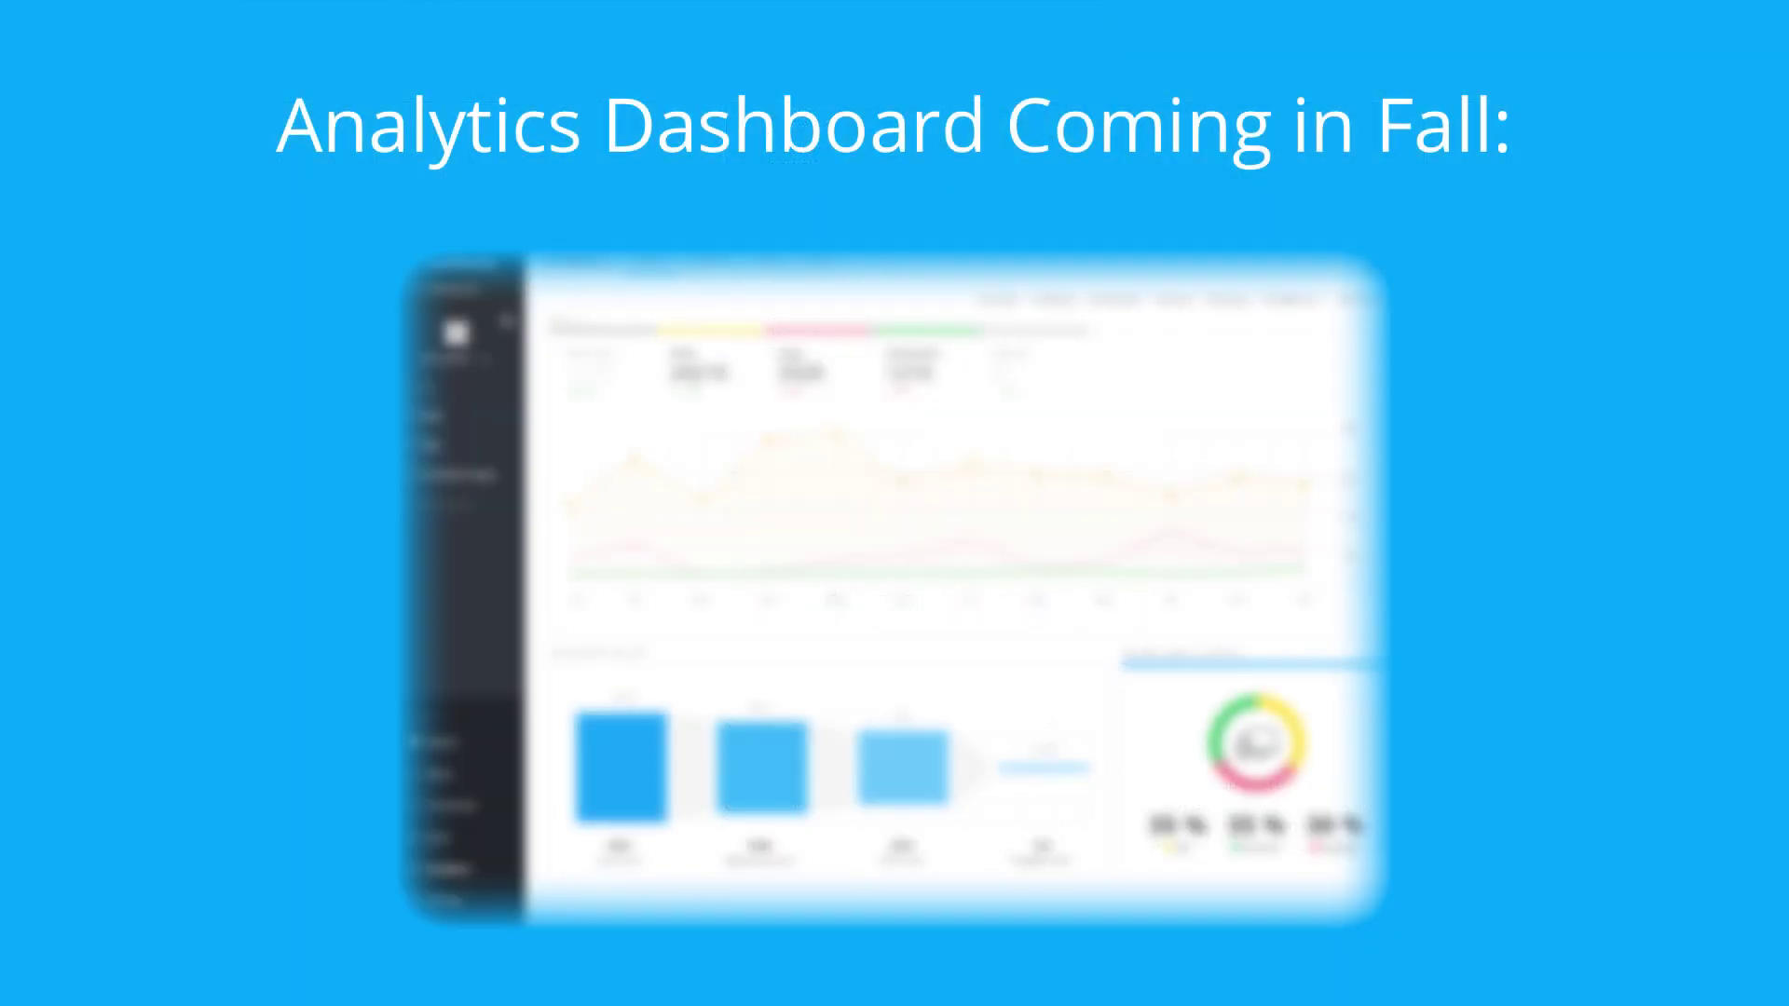